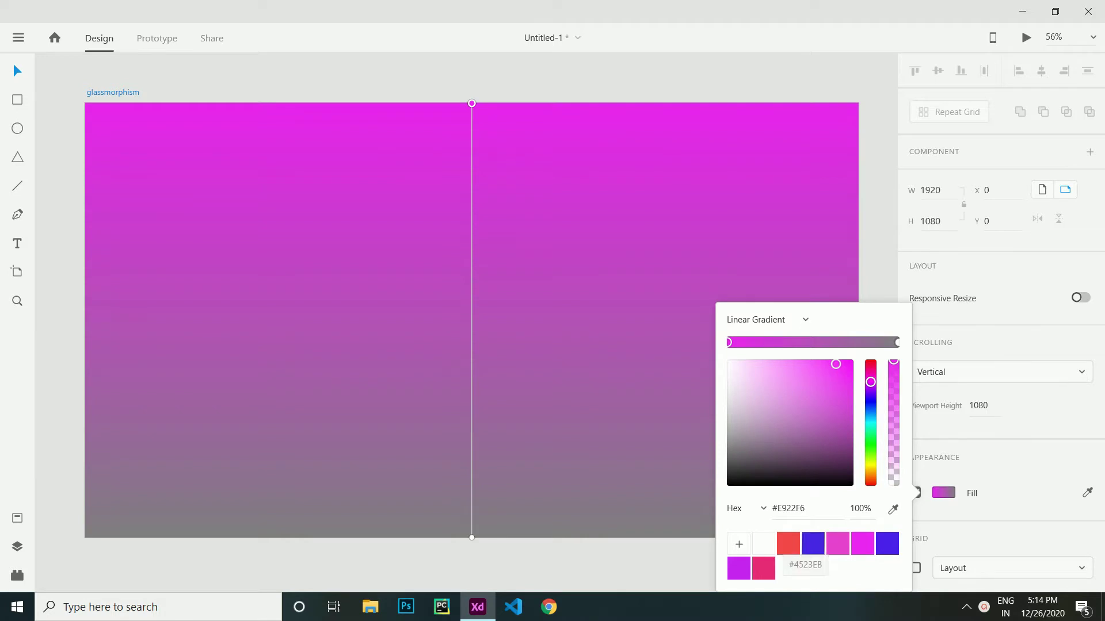
# Set the artboard's linear gradient to blue #4523EB at the start, a new middle stop of pink #E640D3, and red #F74646 at the end.
pyautogui.click(812, 545)
pyautogui.click(820, 342)
pyautogui.click(862, 544)
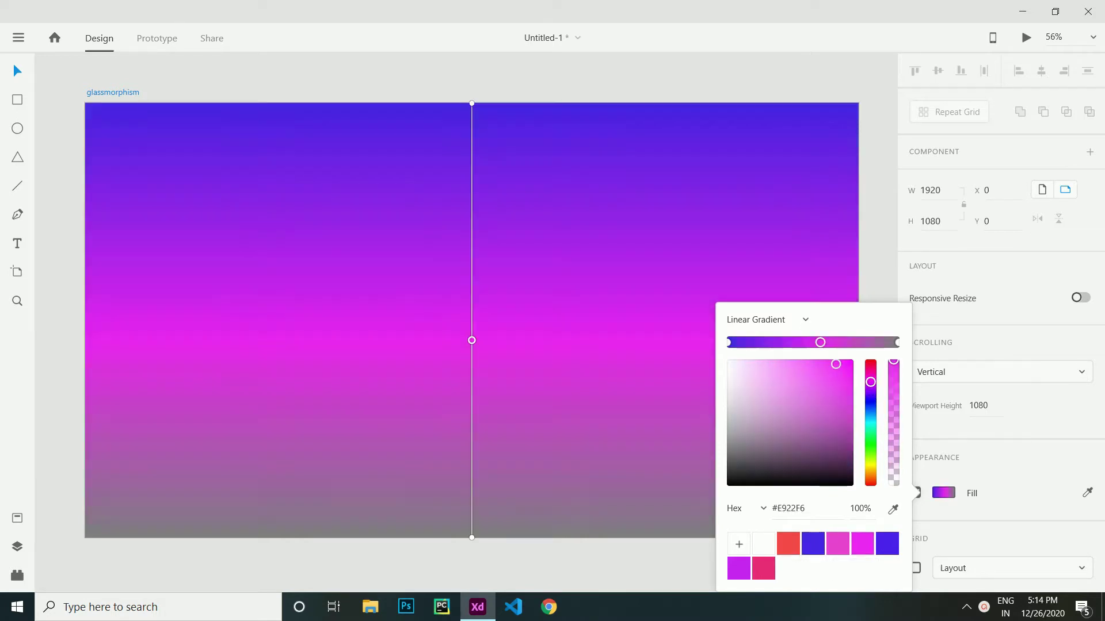
pyautogui.click(837, 543)
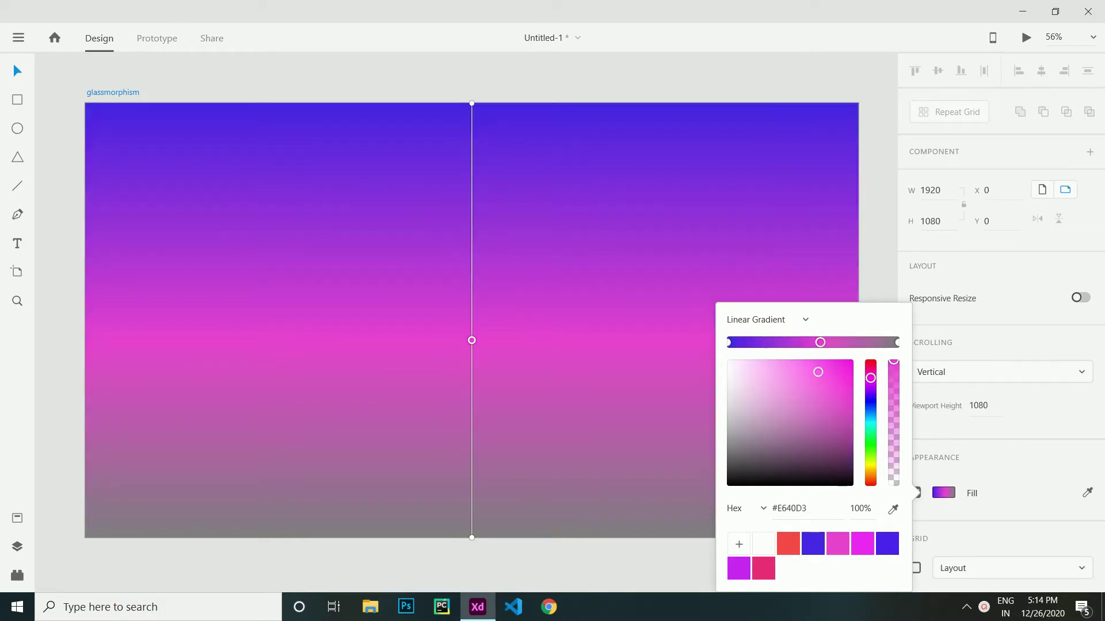
pyautogui.click(896, 342)
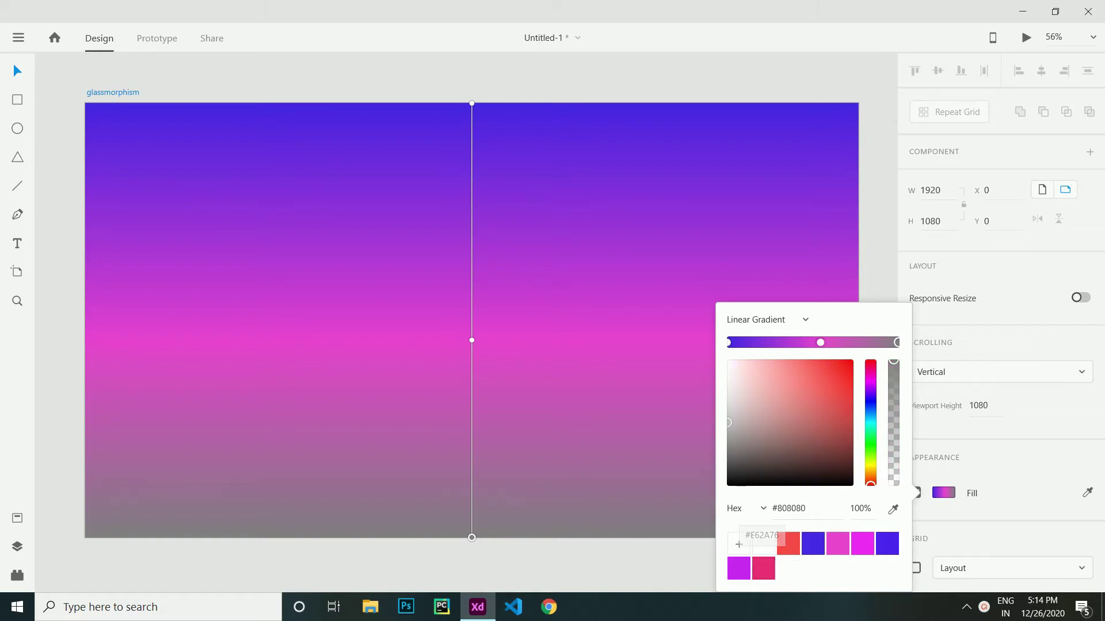
pyautogui.click(787, 544)
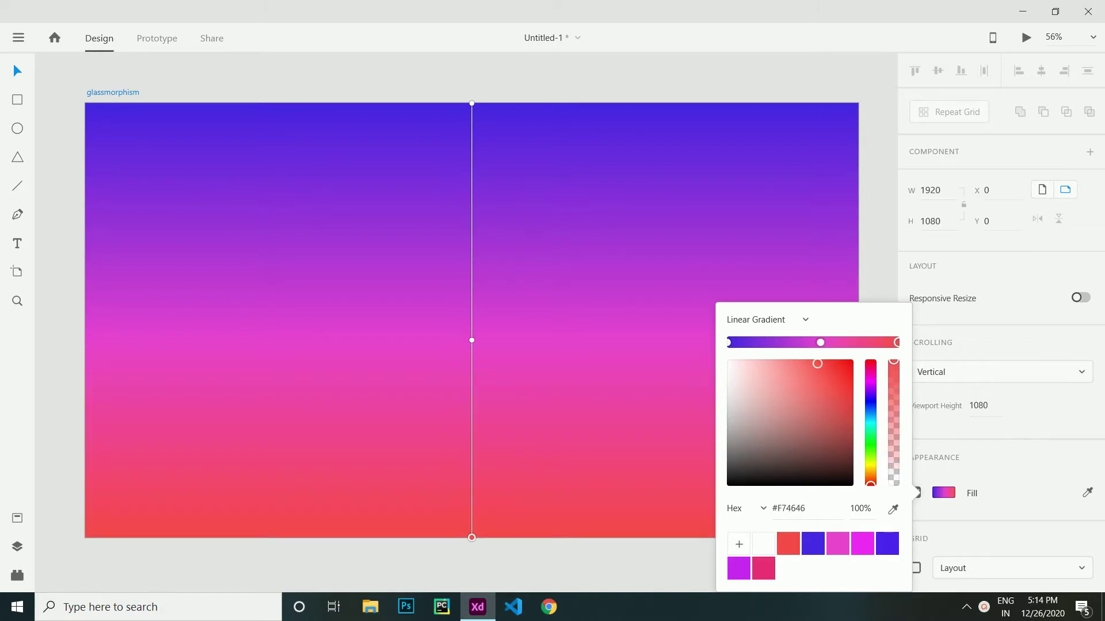
pyautogui.press('Escape')
pyautogui.scroll(-1, 472, 313)
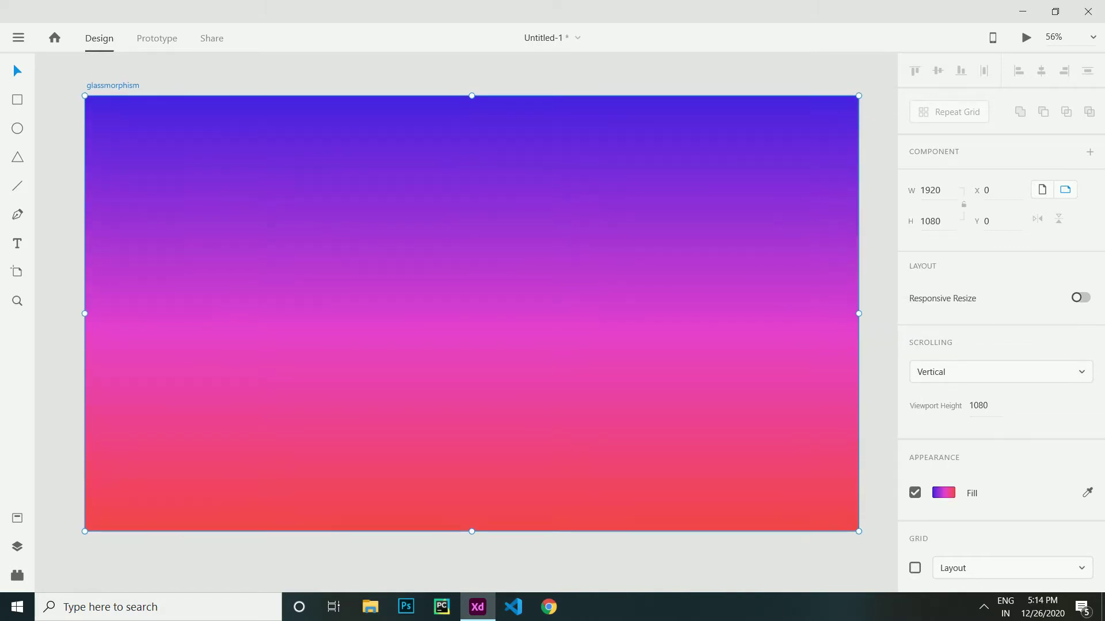
# Draw a rectangle about 639 by 414 centred on the artboard and round its corners to a radius of 30.
pyautogui.moveTo(348, 224)
pyautogui.mouseDown()
pyautogui.moveTo(458, 374)
pyautogui.moveTo(569, 392)
pyautogui.mouseUp()
pyautogui.moveTo(568, 307); pyautogui.dragTo(605, 308)
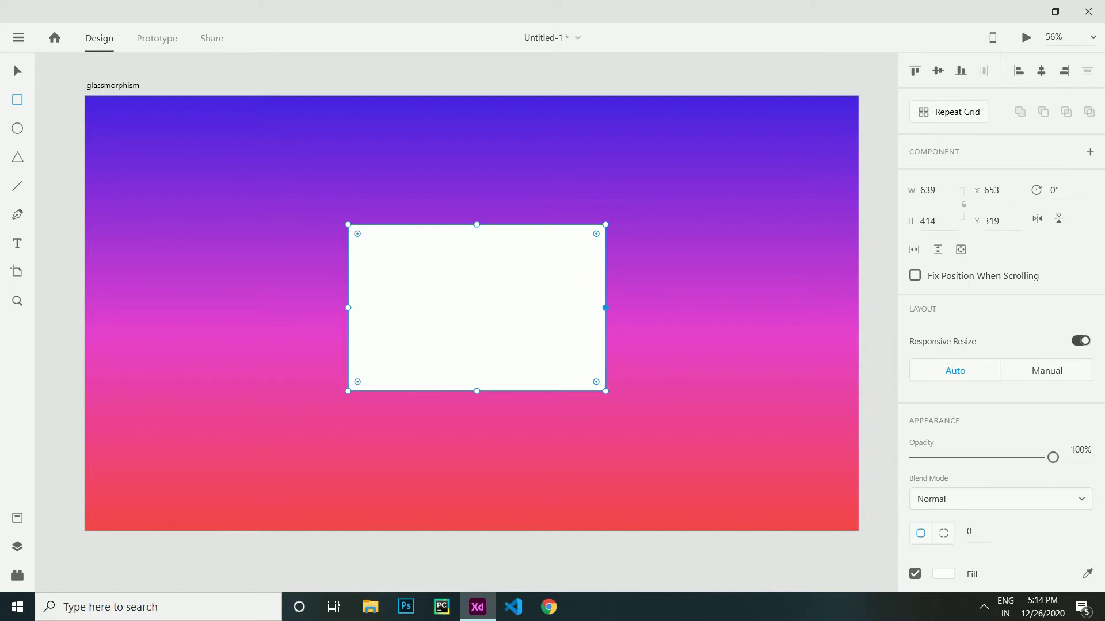
pyautogui.click(17, 71)
pyautogui.moveTo(477, 308)
pyautogui.mouseDown()
pyautogui.moveTo(462, 309)
pyautogui.moveTo(471, 292)
pyautogui.moveTo(472, 313)
pyautogui.mouseUp()
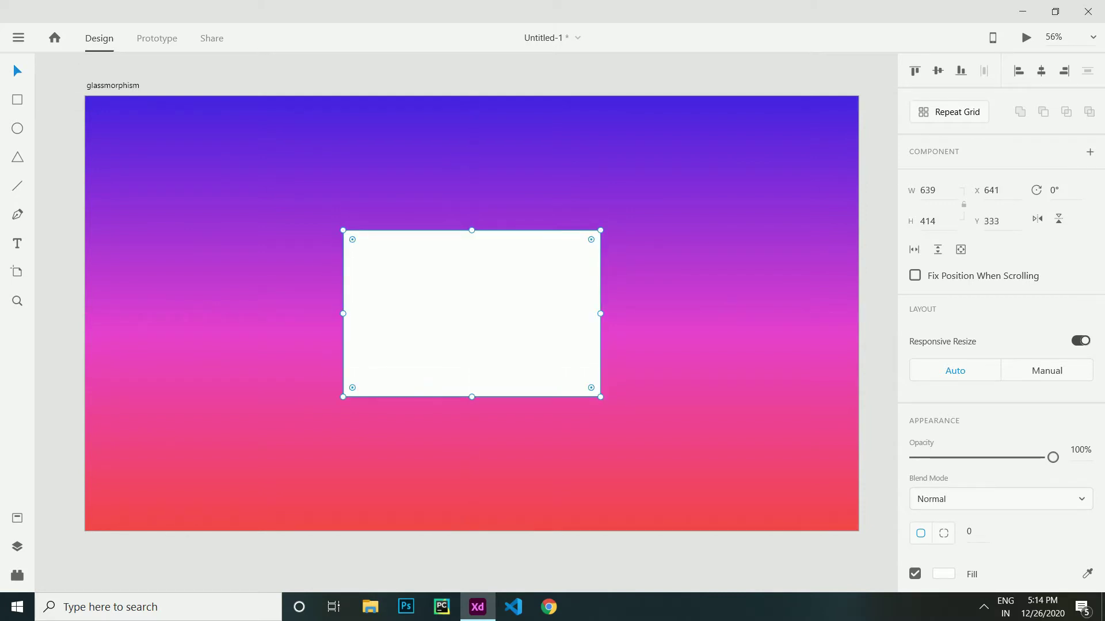
pyautogui.scroll(2, 589, 392)
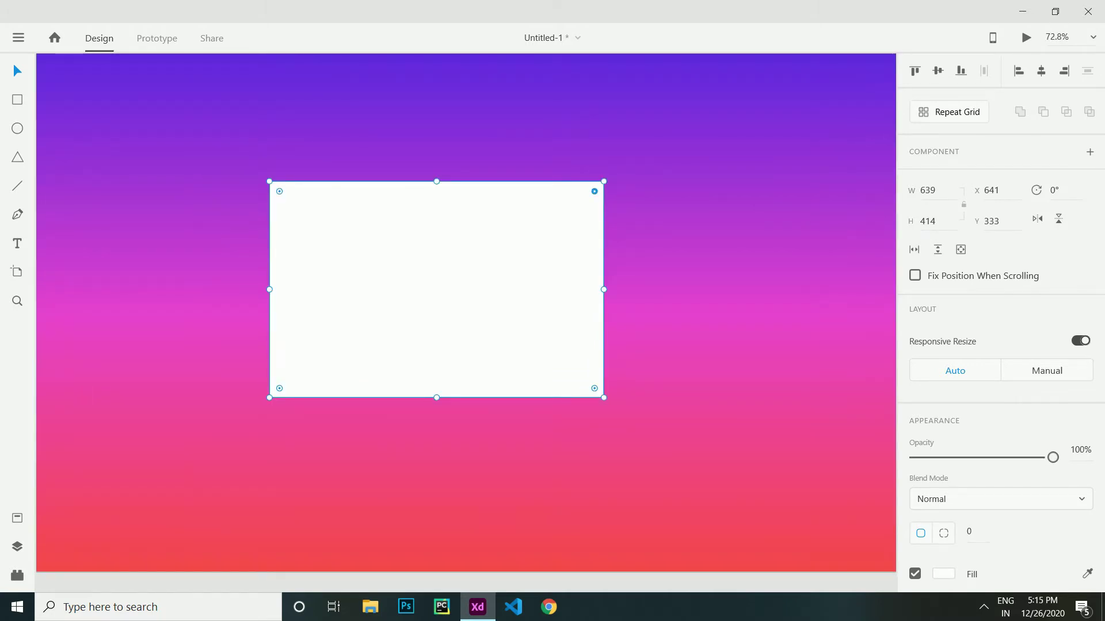
pyautogui.moveTo(594, 191); pyautogui.dragTo(589, 197)
# Change the rectangle's fill to a linear gradient running diagonally from its top-left corner to its bottom-right corner.
pyautogui.scroll(-1, 1001, 345)
pyautogui.scroll(-3, 1001, 323)
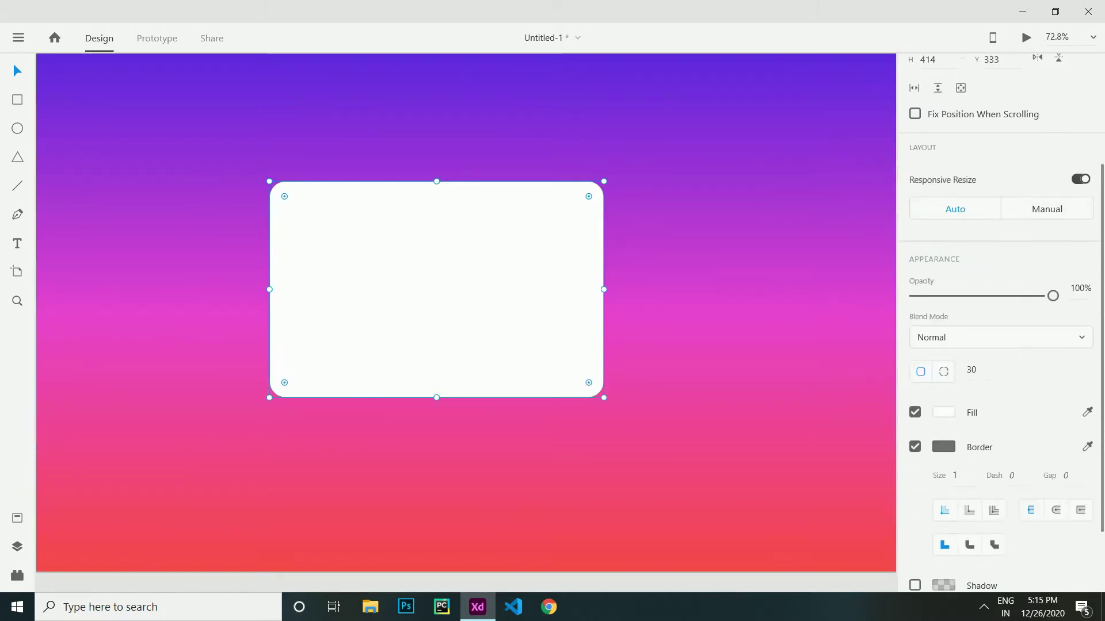
pyautogui.click(944, 412)
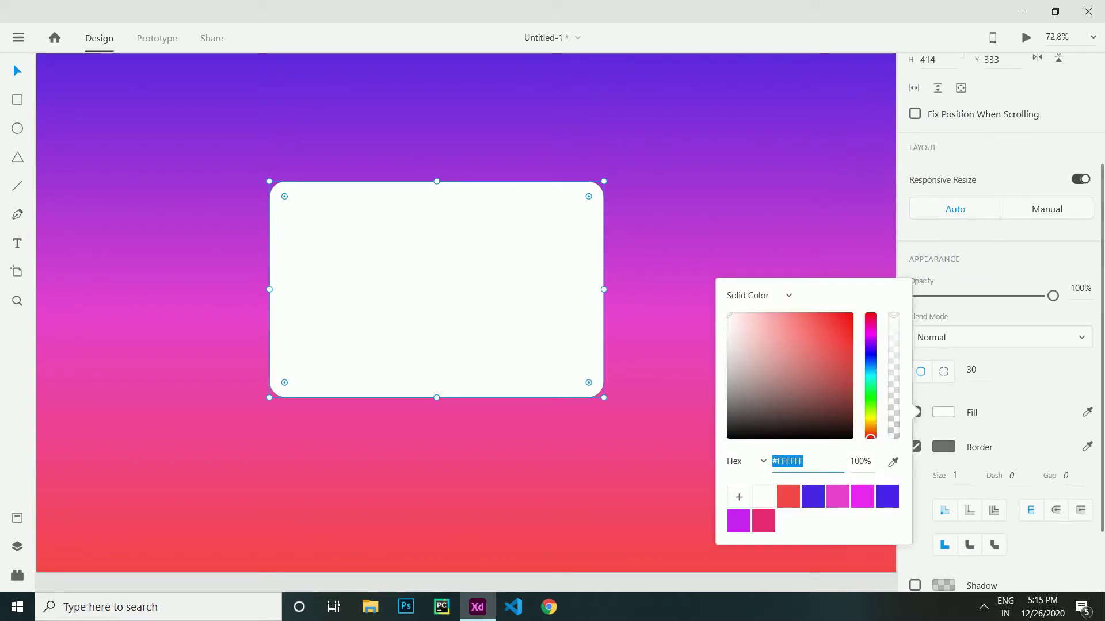
pyautogui.click(754, 294)
pyautogui.click(765, 323)
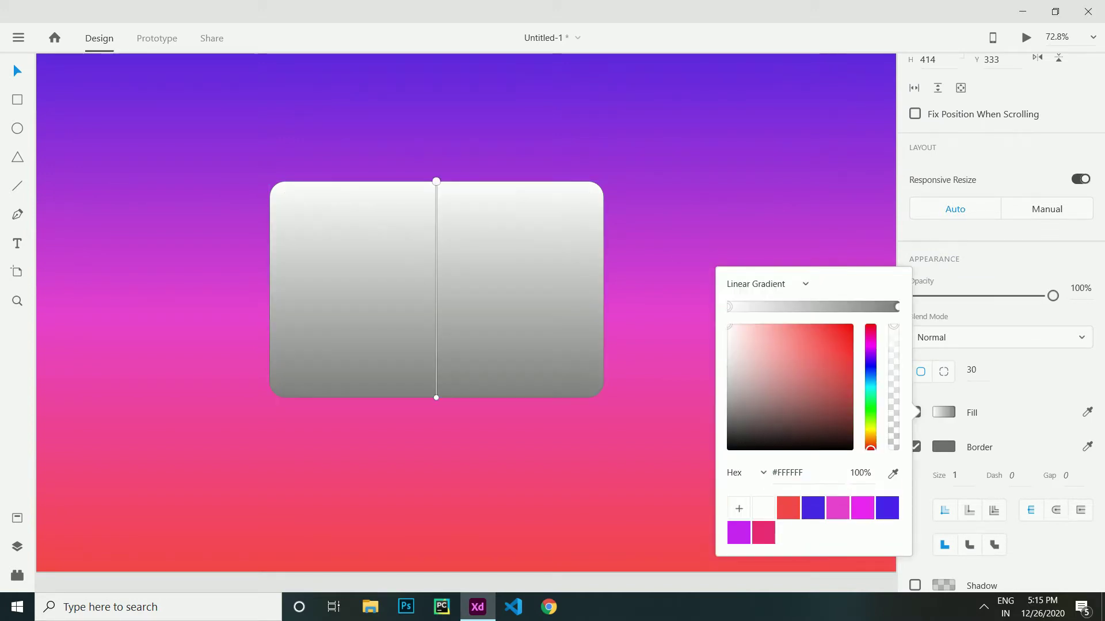
pyautogui.moveTo(436, 181); pyautogui.dragTo(274, 188)
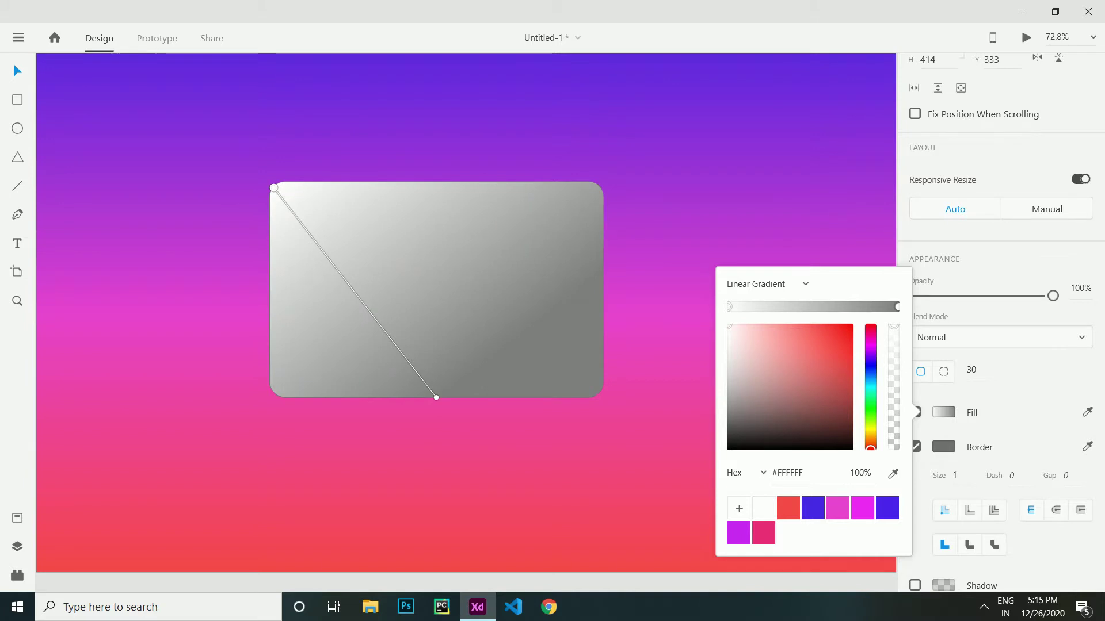
pyautogui.moveTo(436, 397); pyautogui.dragTo(595, 391)
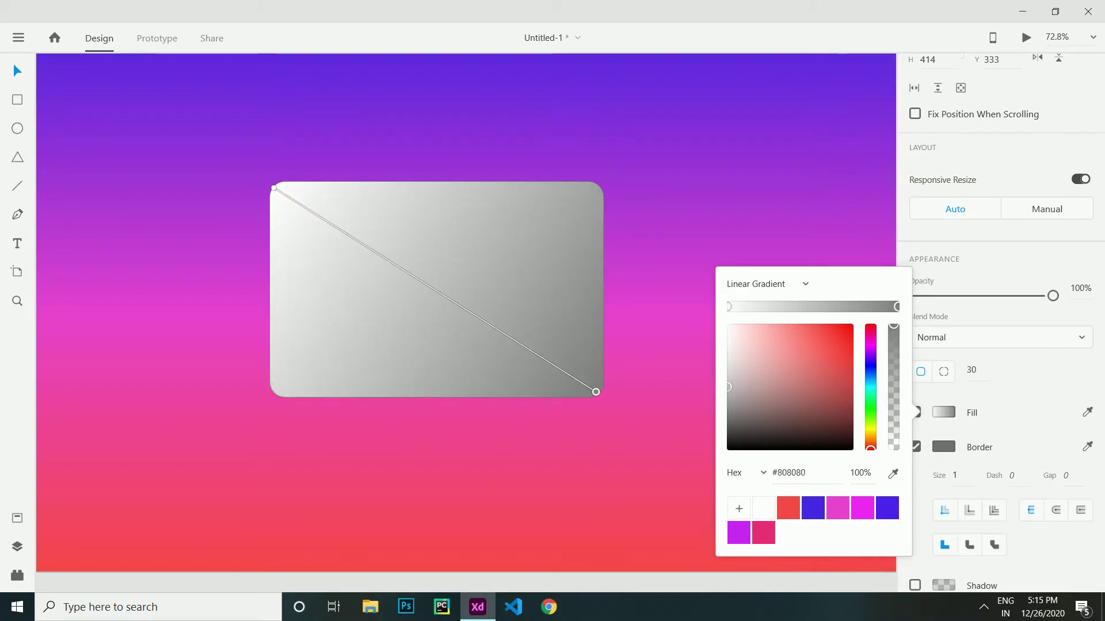
# Make both stops of the rectangle's gradient white #FFFFFF and reduce the opacity of the top-left stop.
pyautogui.click(729, 307)
pyautogui.moveTo(729, 326); pyautogui.dragTo(727, 324)
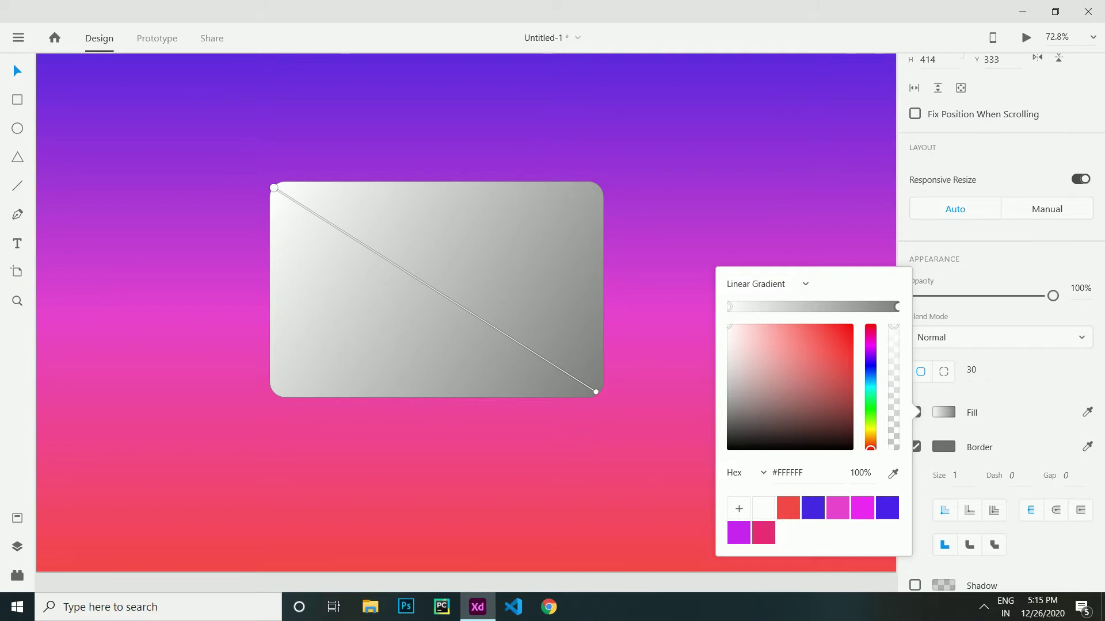
pyautogui.click(897, 307)
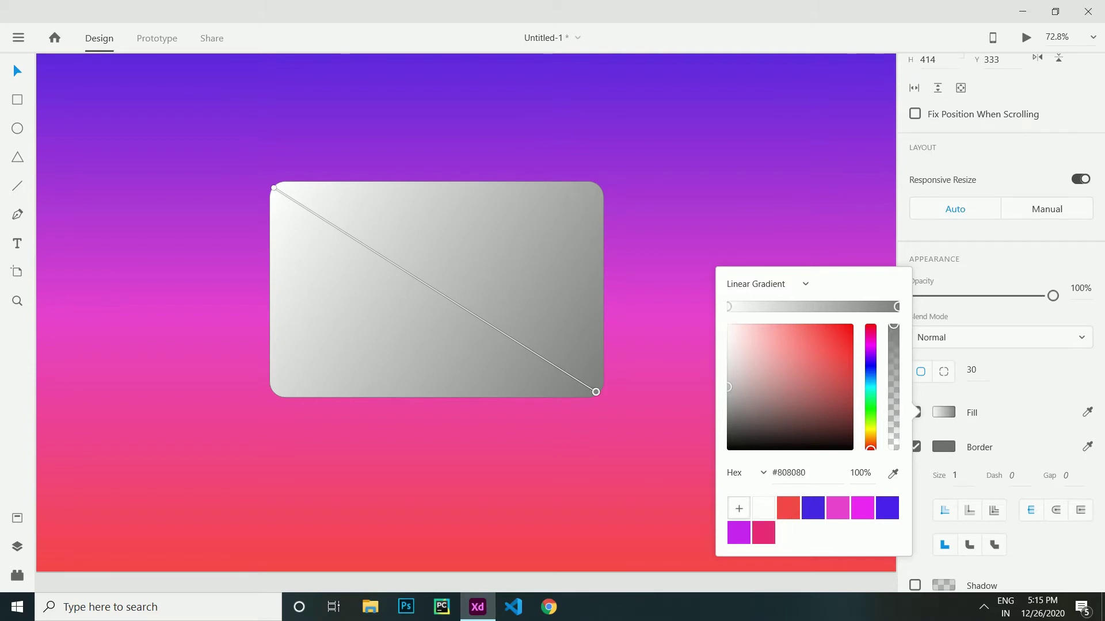
pyautogui.click(764, 508)
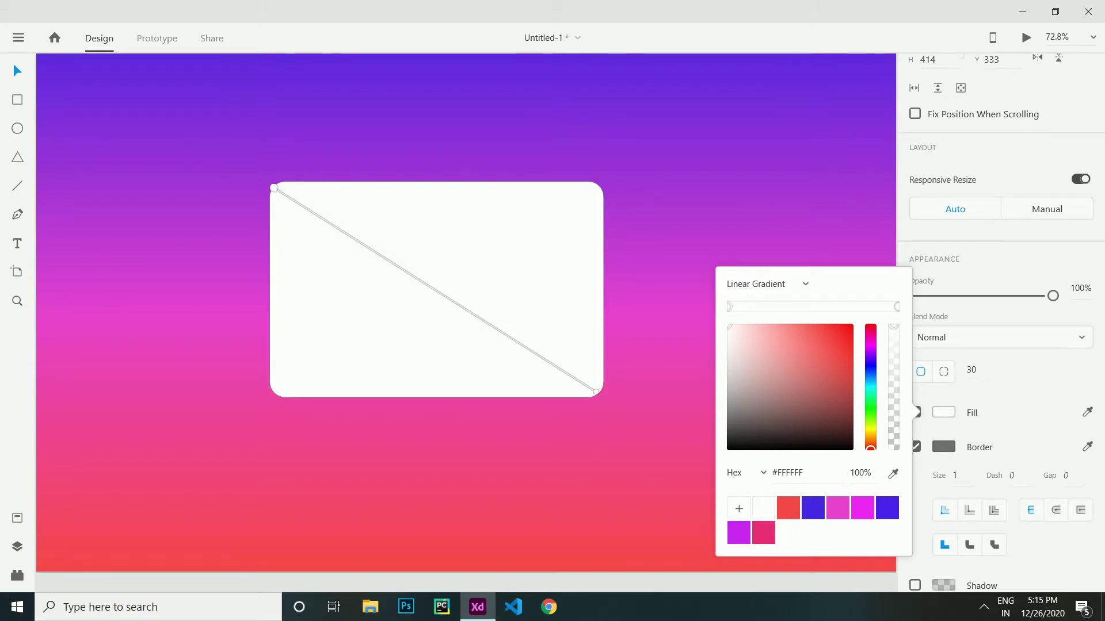
pyautogui.click(860, 472)
pyautogui.click(661, 322)
pyautogui.click(506, 305)
# Set the opacity of the bottom-right stop in the rectangle's gradient fill to 5%.
pyautogui.scroll(-5, 1001, 369)
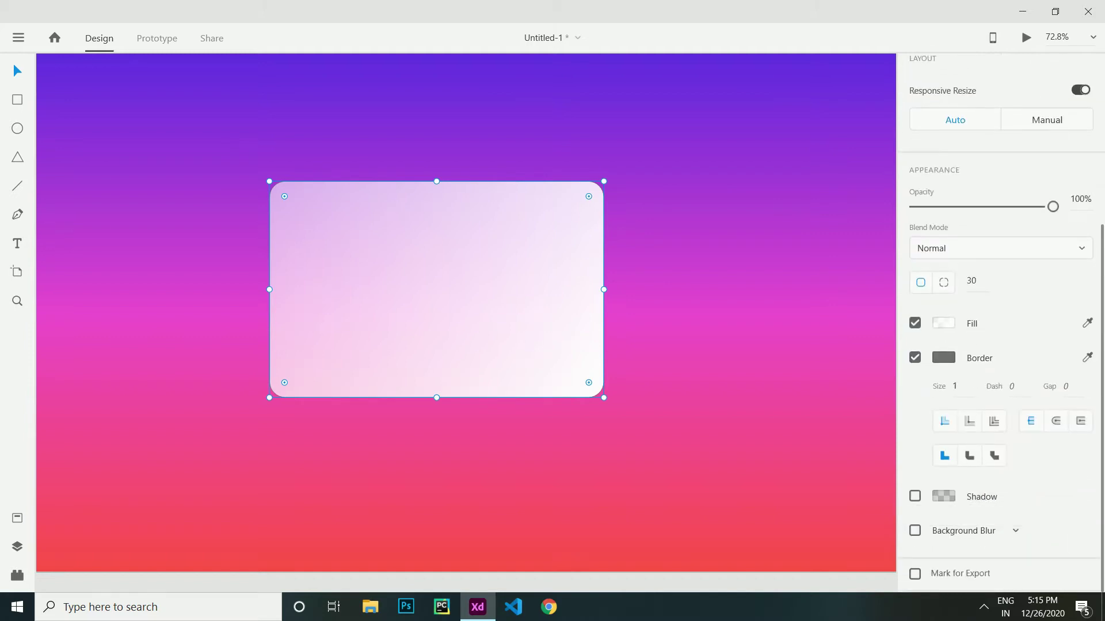
pyautogui.click(944, 323)
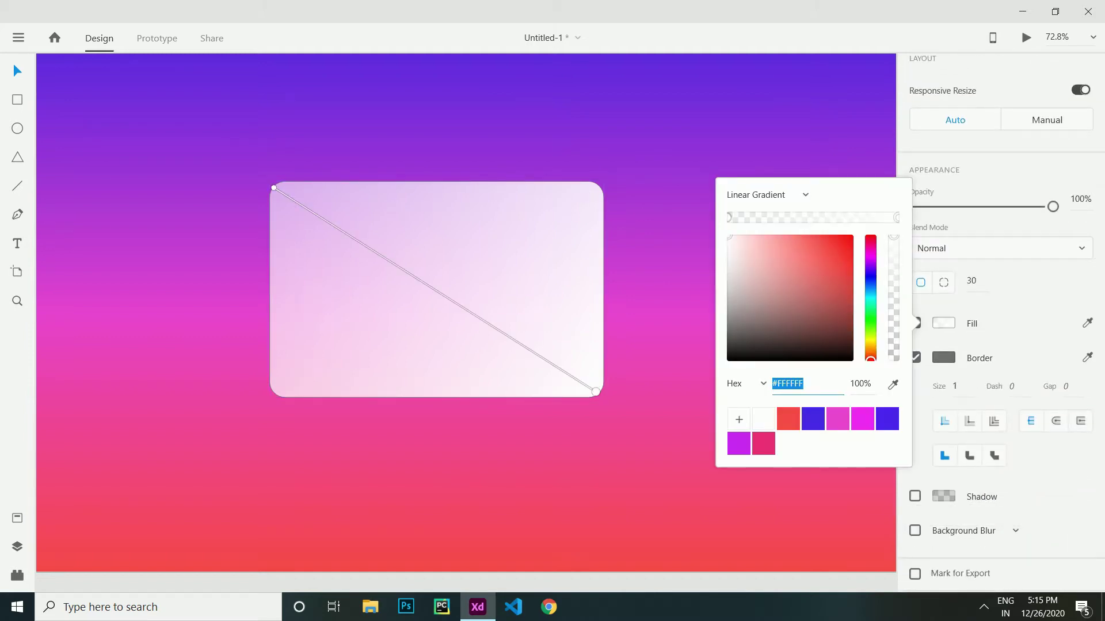
pyautogui.click(860, 384)
pyautogui.write('5')
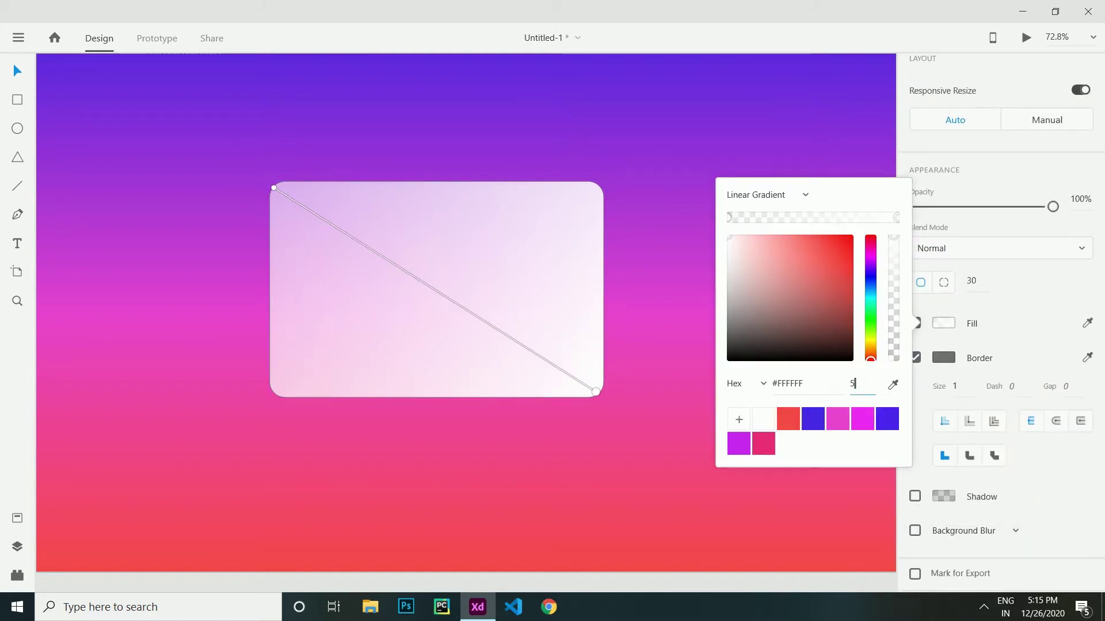
pyautogui.press('Return')
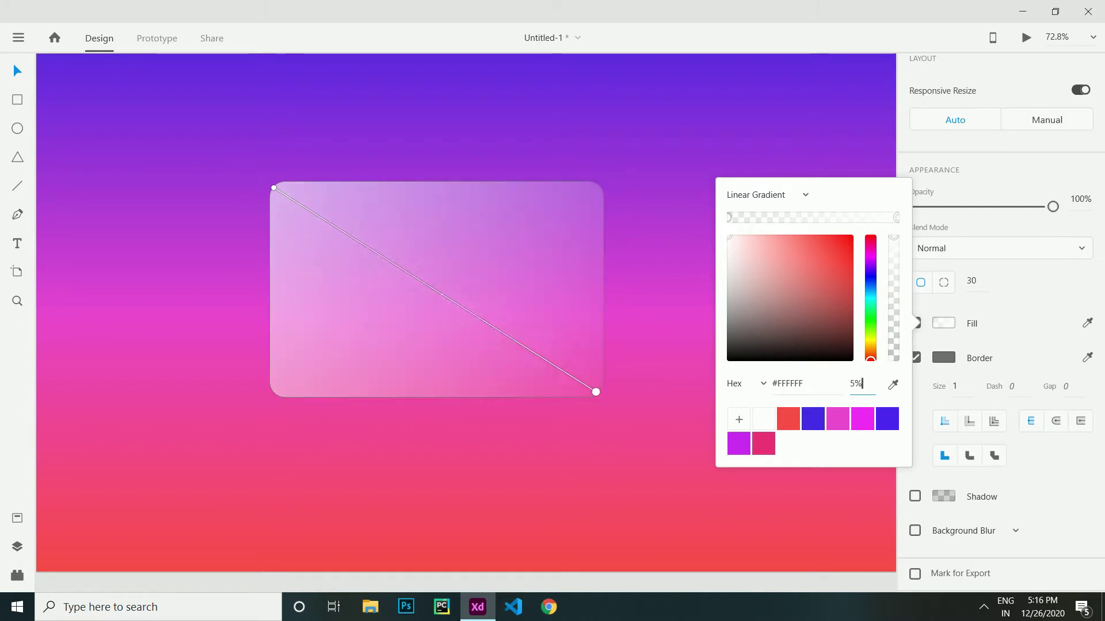
pyautogui.press('Escape')
# Give the rectangle a white #FFFFFF border with a size of 2.
pyautogui.scroll(-3, 956, 486)
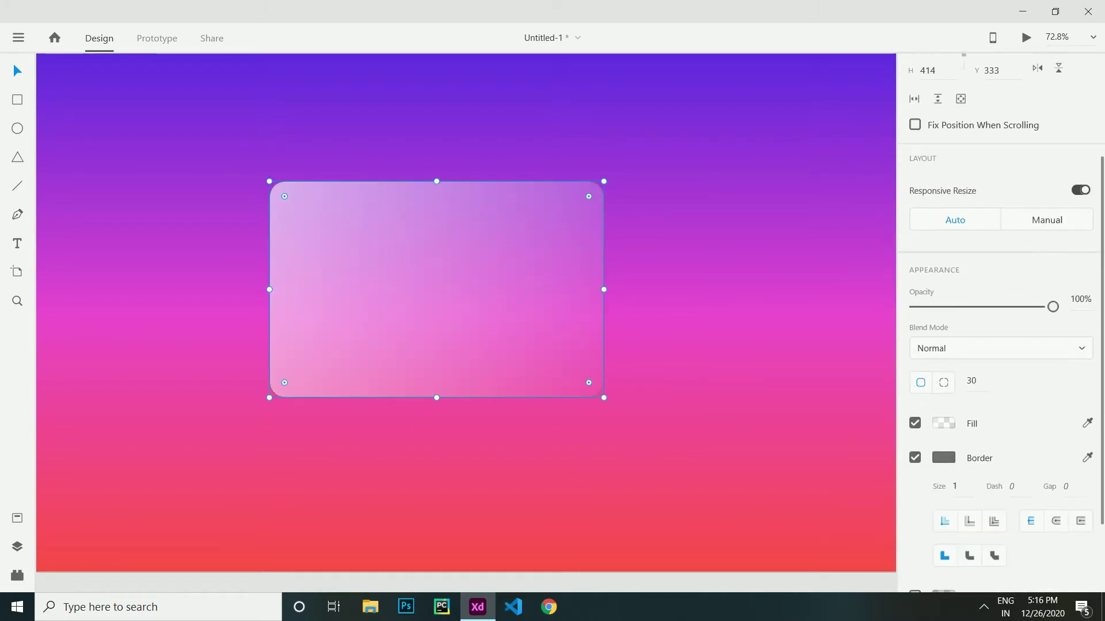
pyautogui.scroll(1, 956, 486)
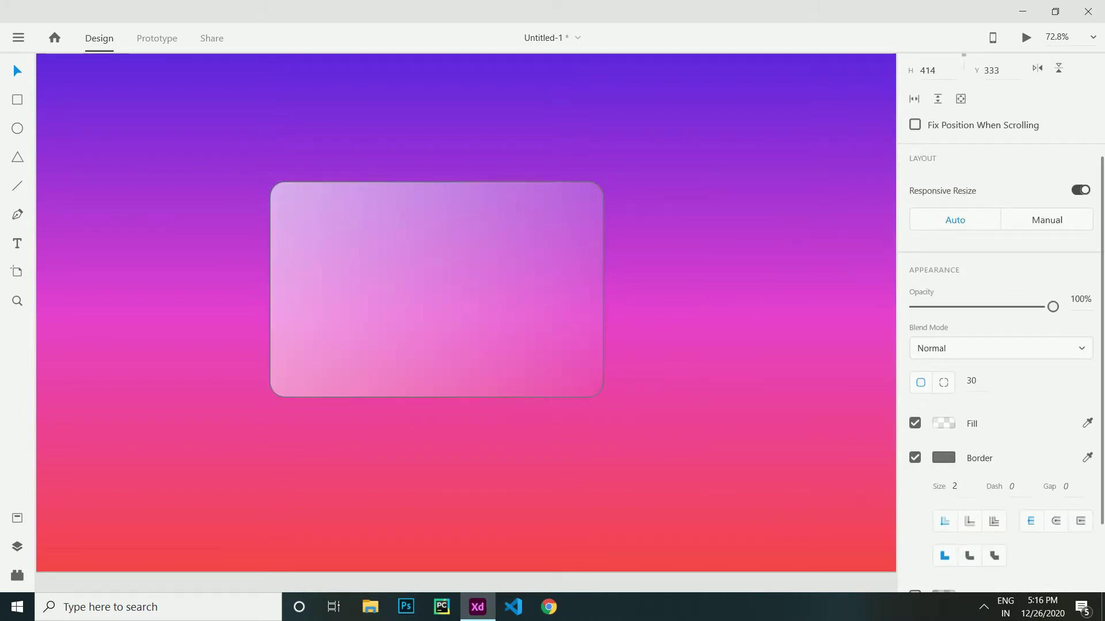
pyautogui.click(943, 457)
pyautogui.click(764, 530)
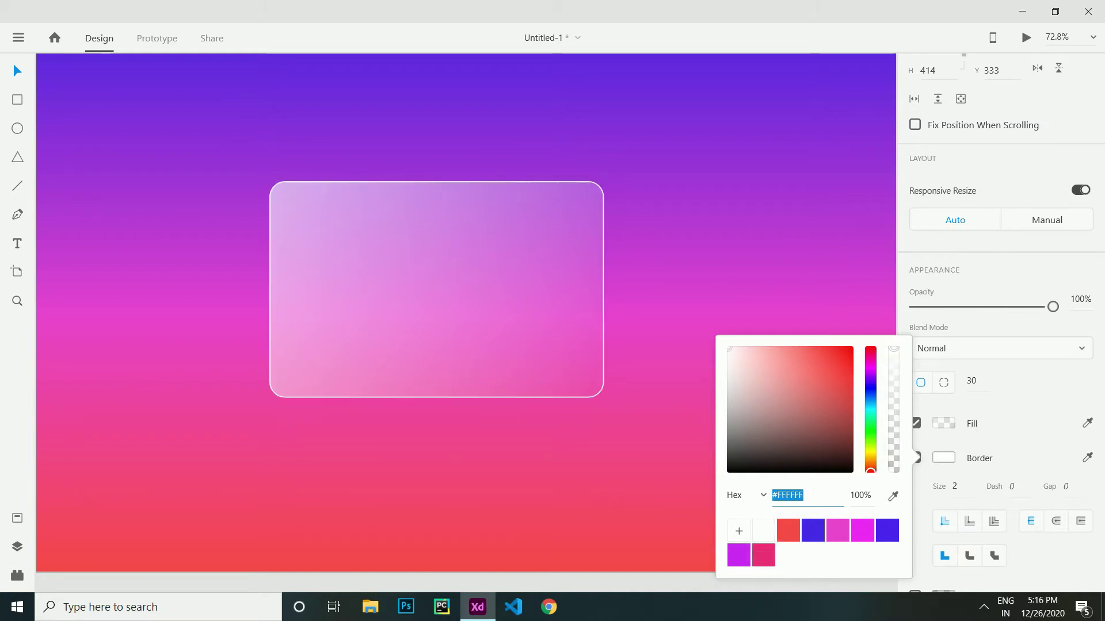
pyautogui.click(661, 454)
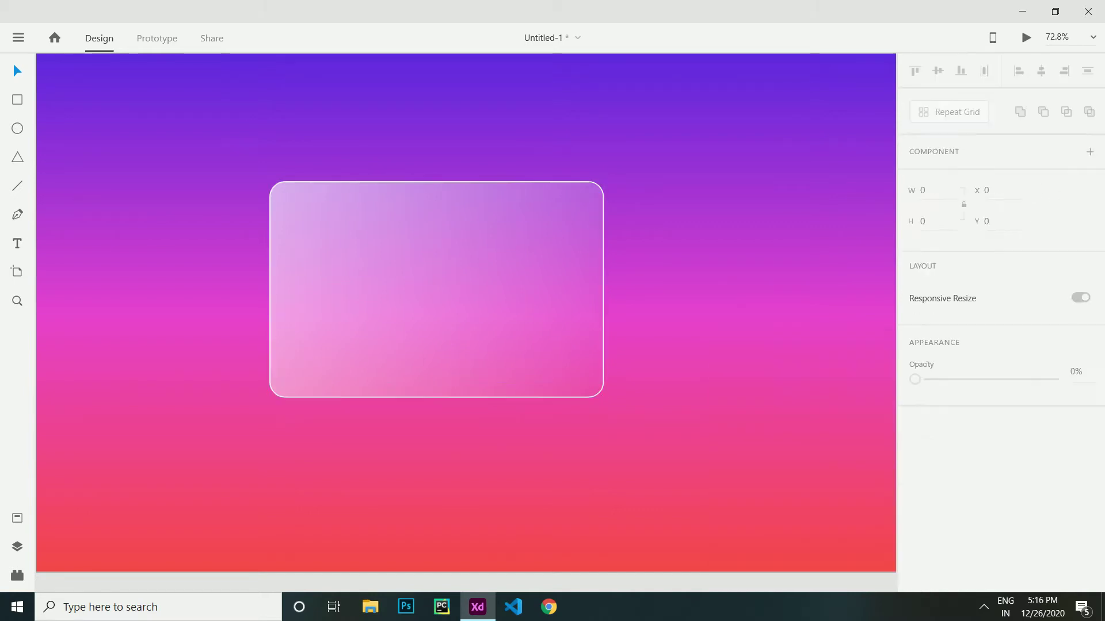
# Enable background blur on the rectangle with amount 15, brightness 0 and opacity 60%.
pyautogui.click(535, 334)
pyautogui.scroll(-3, 990, 403)
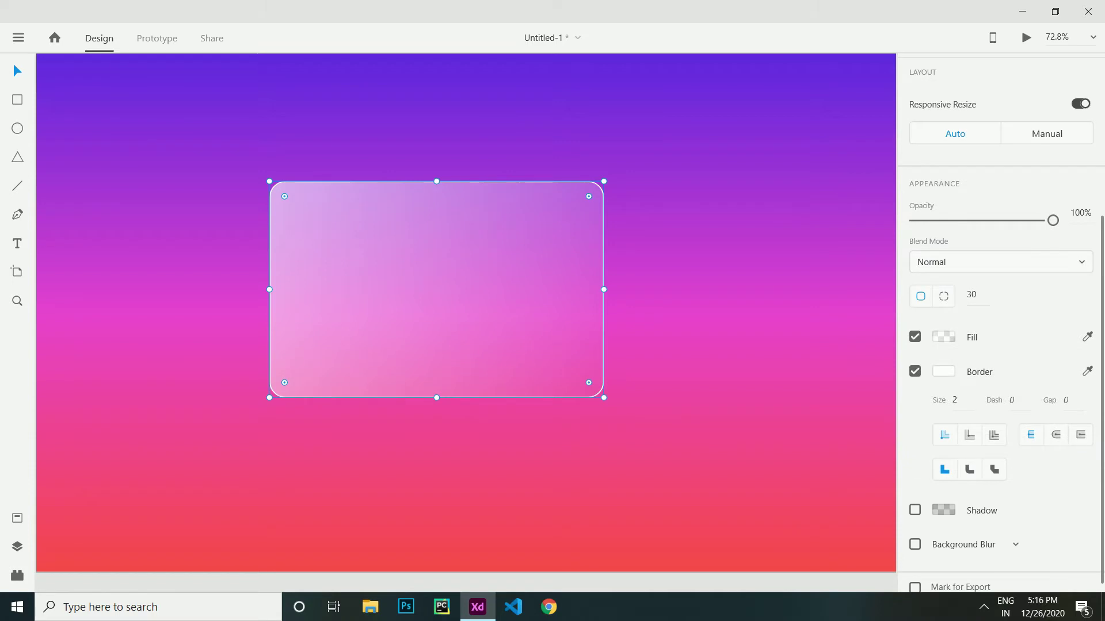
pyautogui.click(915, 544)
pyautogui.scroll(-3, 1001, 403)
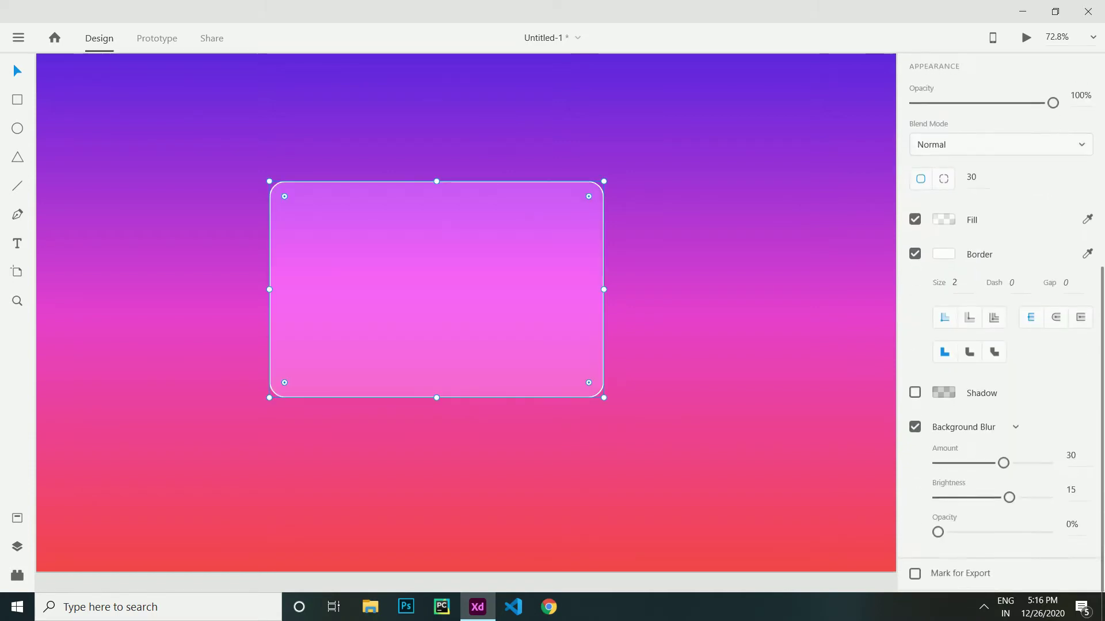
pyautogui.moveTo(1004, 464); pyautogui.dragTo(970, 463)
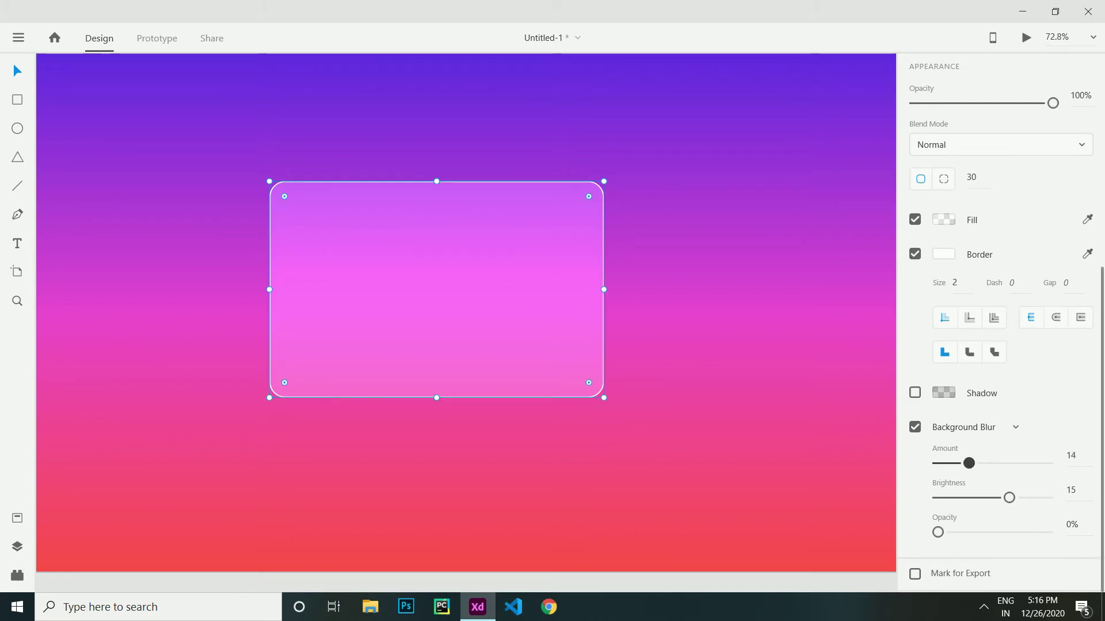
pyautogui.moveTo(1009, 497); pyautogui.dragTo(992, 498)
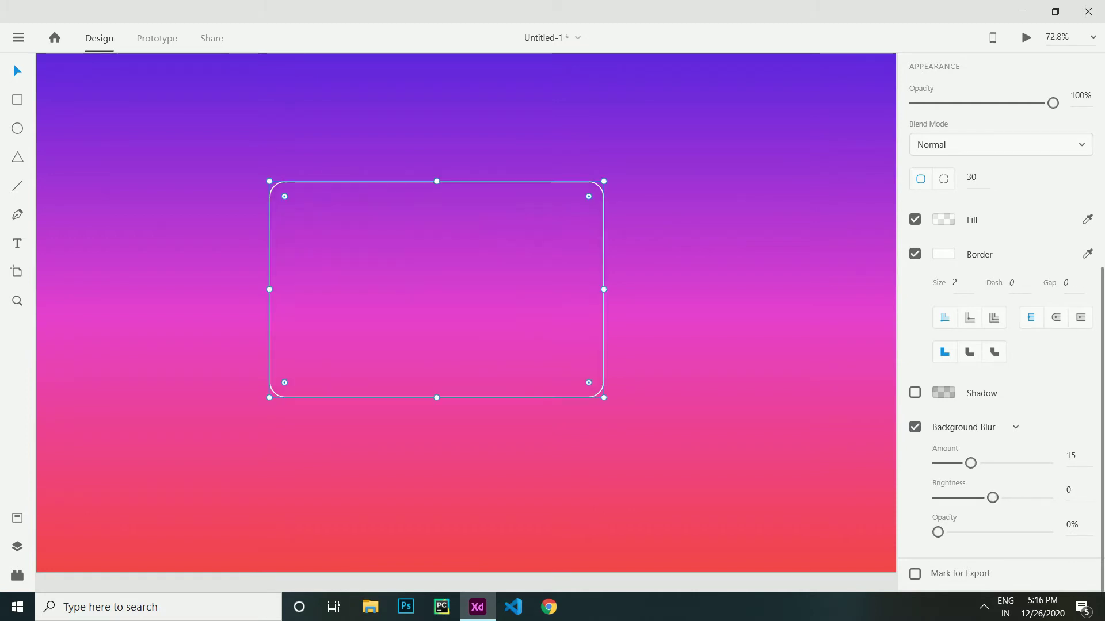
pyautogui.moveTo(938, 532); pyautogui.dragTo(1003, 532)
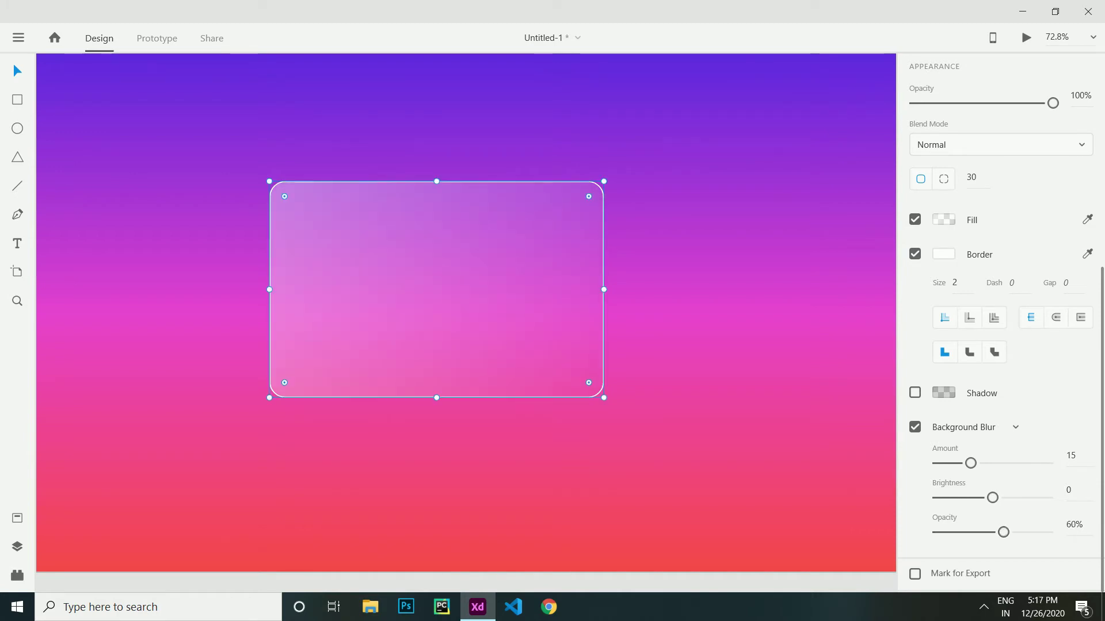
# Draw a near-circular ellipse about 315 by 310 and place it over the glass card's top-right corner.
pyautogui.click(280, 280)
pyautogui.moveTo(280, 279)
pyautogui.mouseDown()
pyautogui.moveTo(275, 292)
pyautogui.moveTo(266, 286)
pyautogui.moveTo(280, 280)
pyautogui.mouseUp()
pyautogui.hotkey('ctrl', '-')
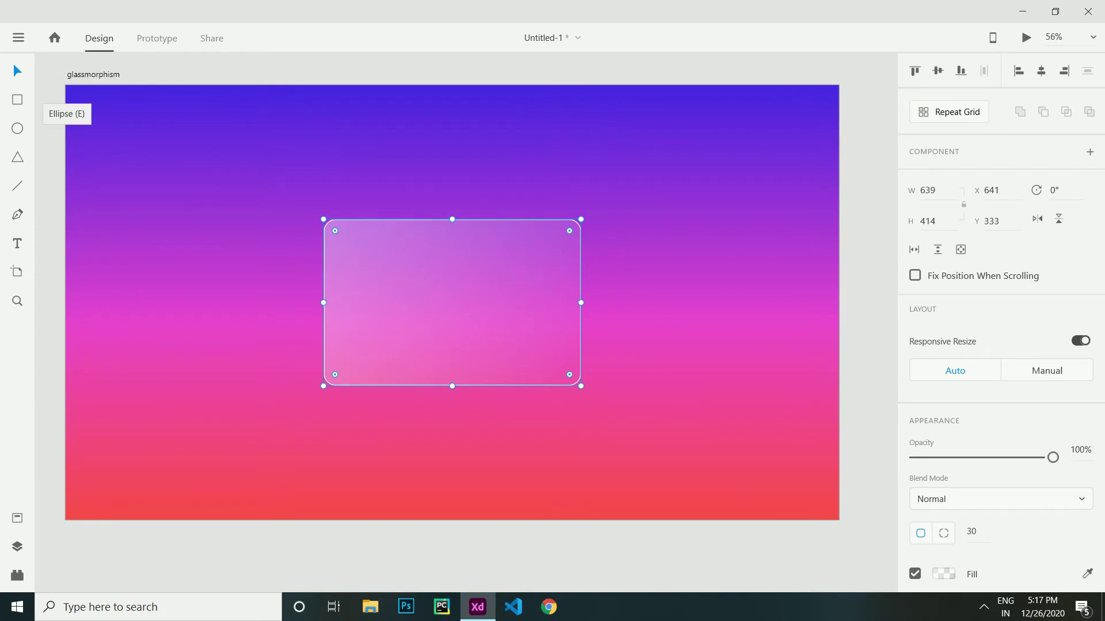
pyautogui.click(18, 128)
pyautogui.moveTo(535, 191); pyautogui.dragTo(661, 314)
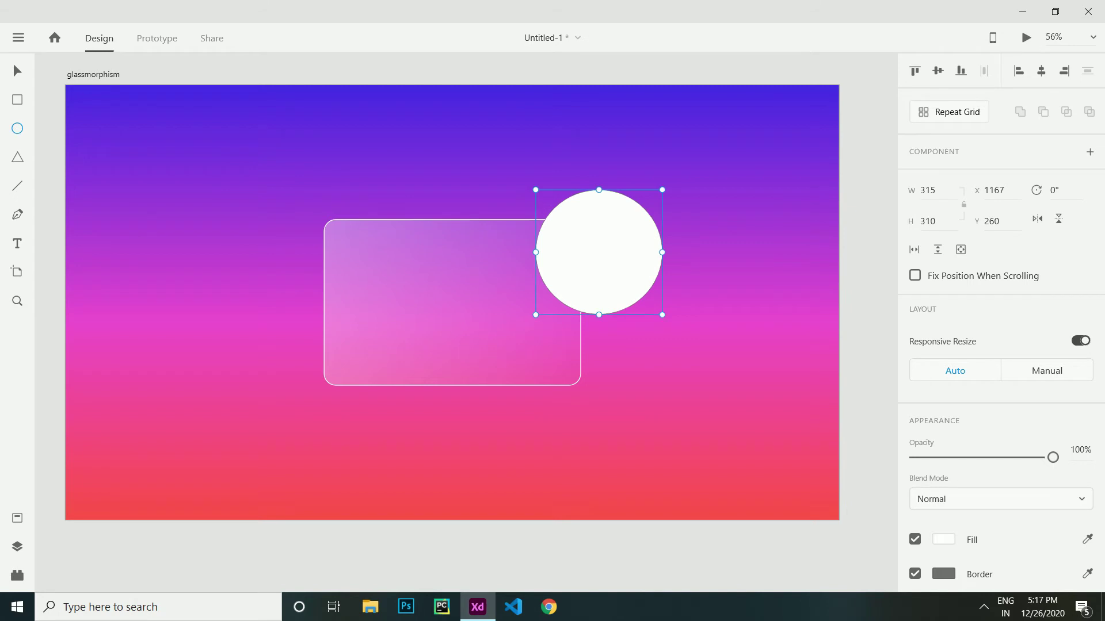
pyautogui.click(17, 71)
pyautogui.moveTo(599, 252); pyautogui.dragTo(564, 219)
# Fill the circle with the saved pink-red colour #E62A76.
pyautogui.scroll(-3, 998, 322)
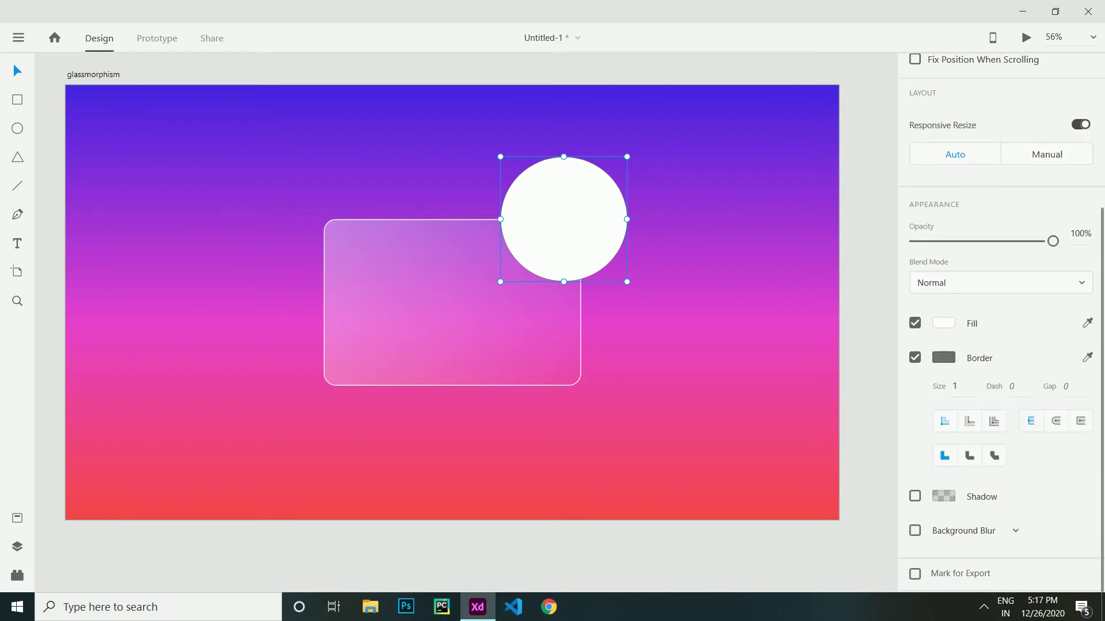
pyautogui.click(944, 323)
pyautogui.click(763, 433)
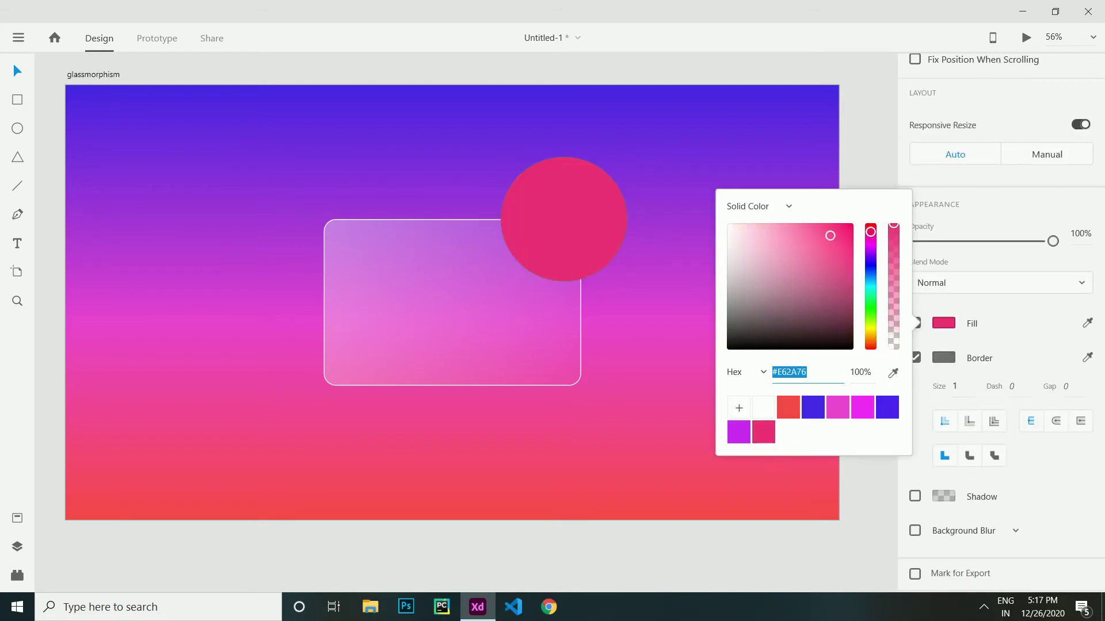
pyautogui.press('Escape')
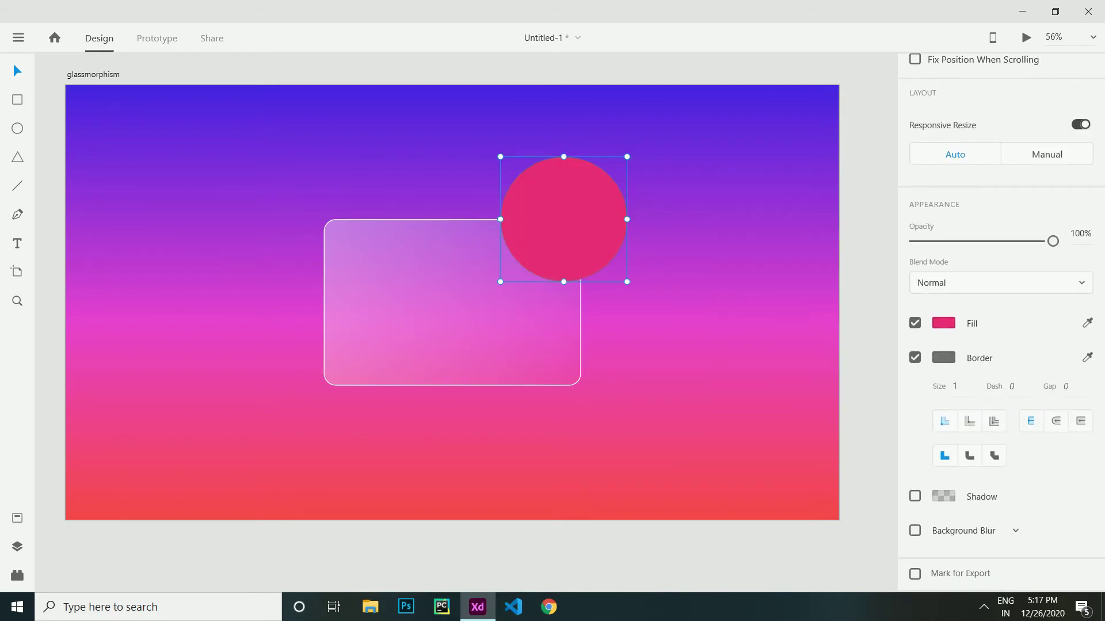
# Send the pink-red circle to the back so it sits behind the glass card.
pyautogui.rightClick(578, 242)
pyautogui.moveTo(633, 361)
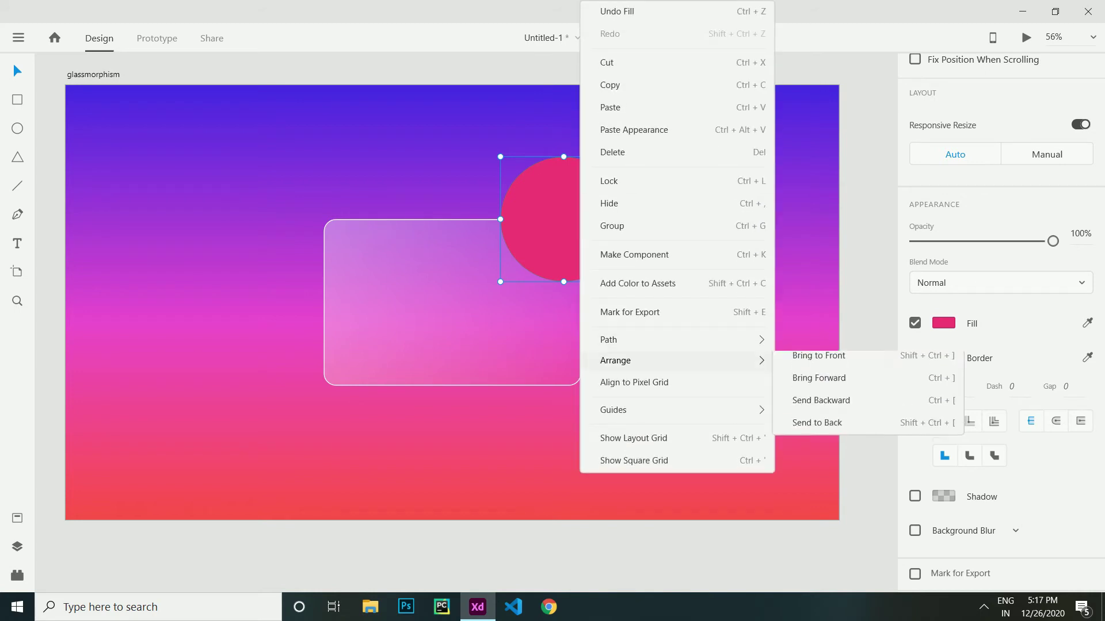
pyautogui.click(799, 429)
pyautogui.press('Escape')
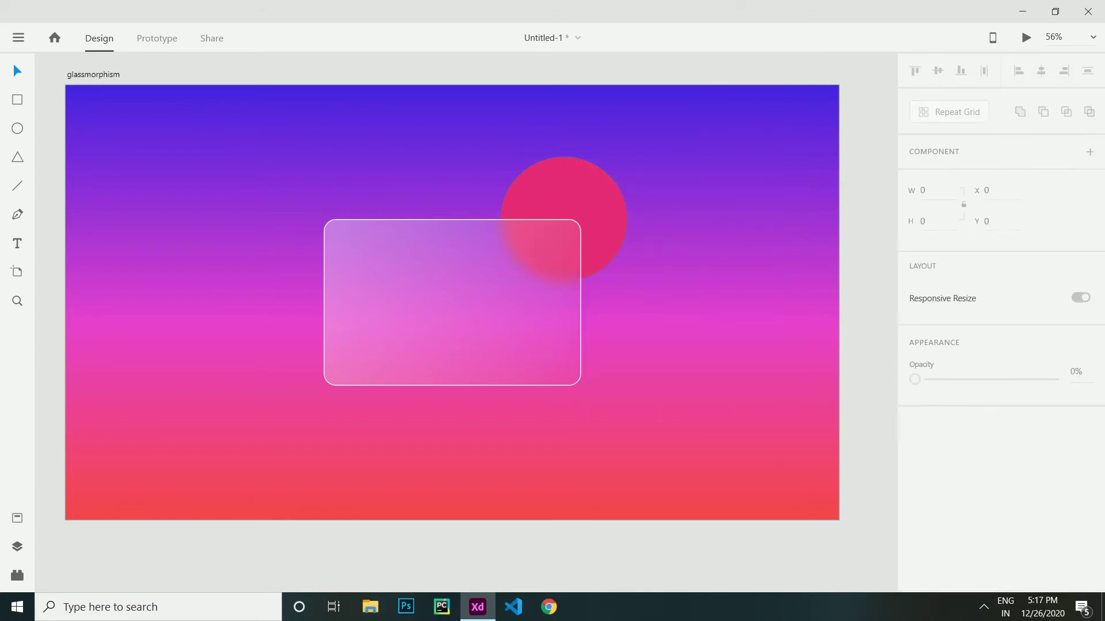
# Draw a circle about 257 high over the card's bottom-left corner and fill it with the saved blue #491FF2.
pyautogui.click(17, 128)
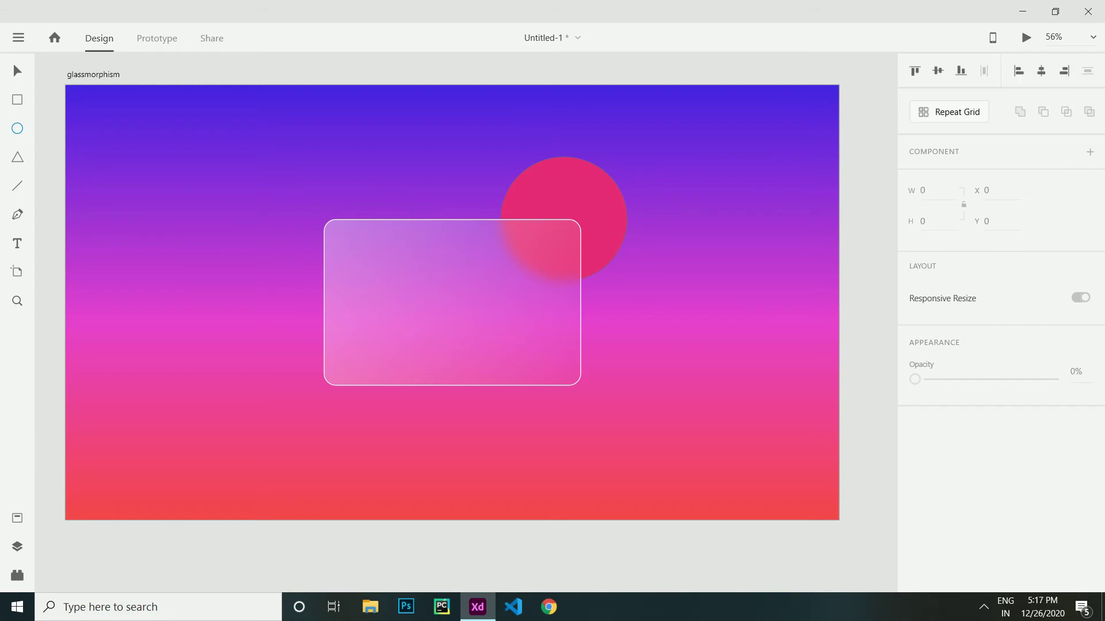
pyautogui.moveTo(278, 340); pyautogui.dragTo(382, 441)
pyautogui.scroll(-3, 1001, 322)
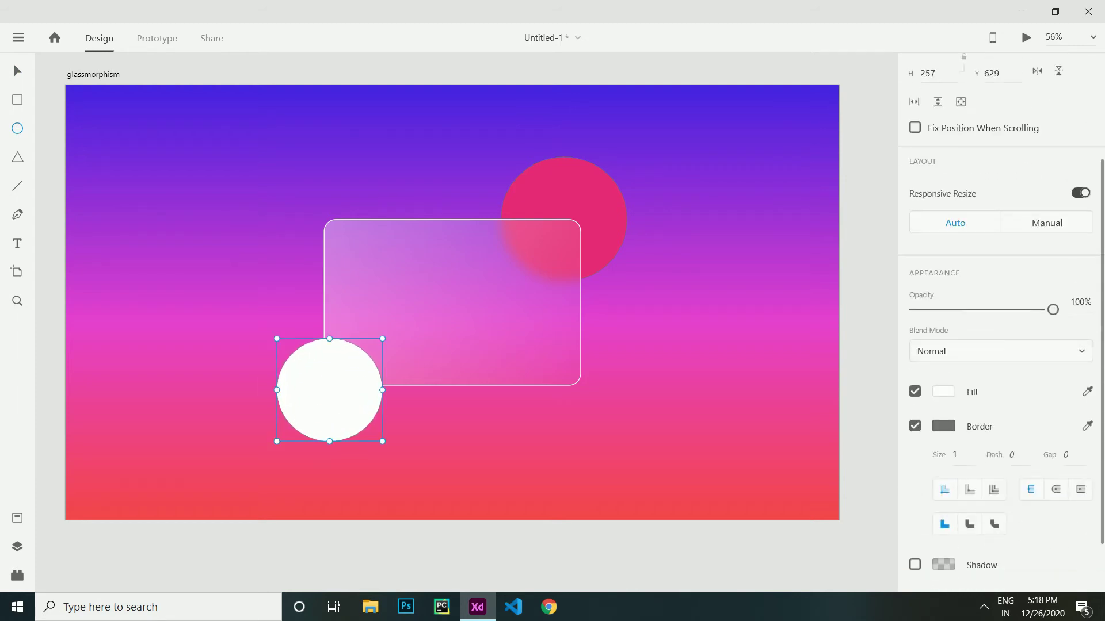
pyautogui.click(942, 392)
pyautogui.click(887, 475)
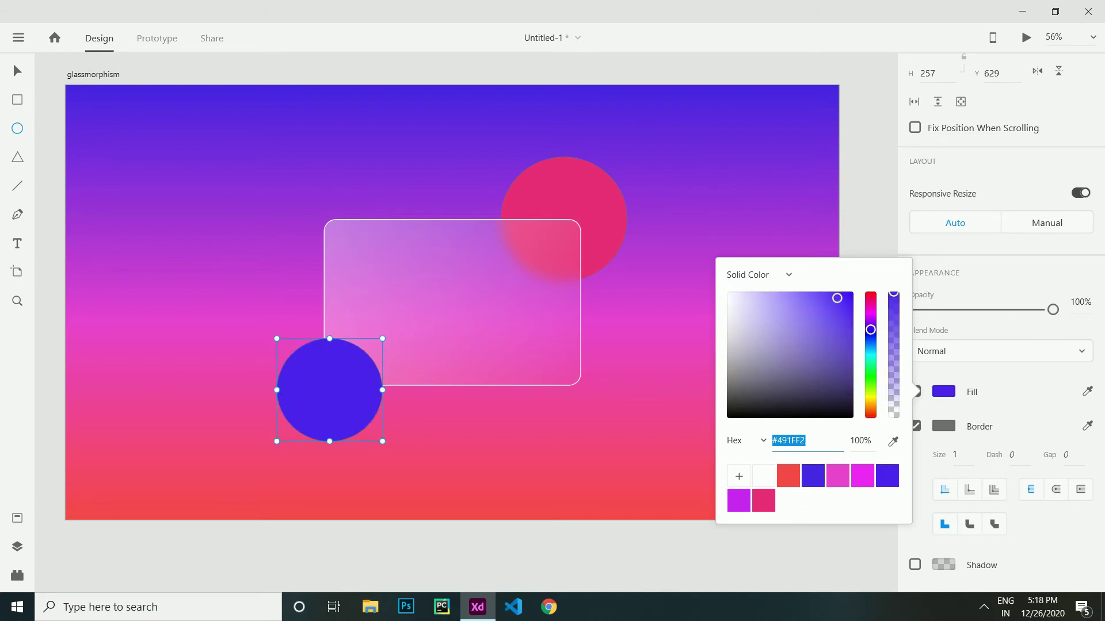
pyautogui.press('Escape')
# Send the blue circle to the back so it sits behind the glass card.
pyautogui.rightClick(324, 362)
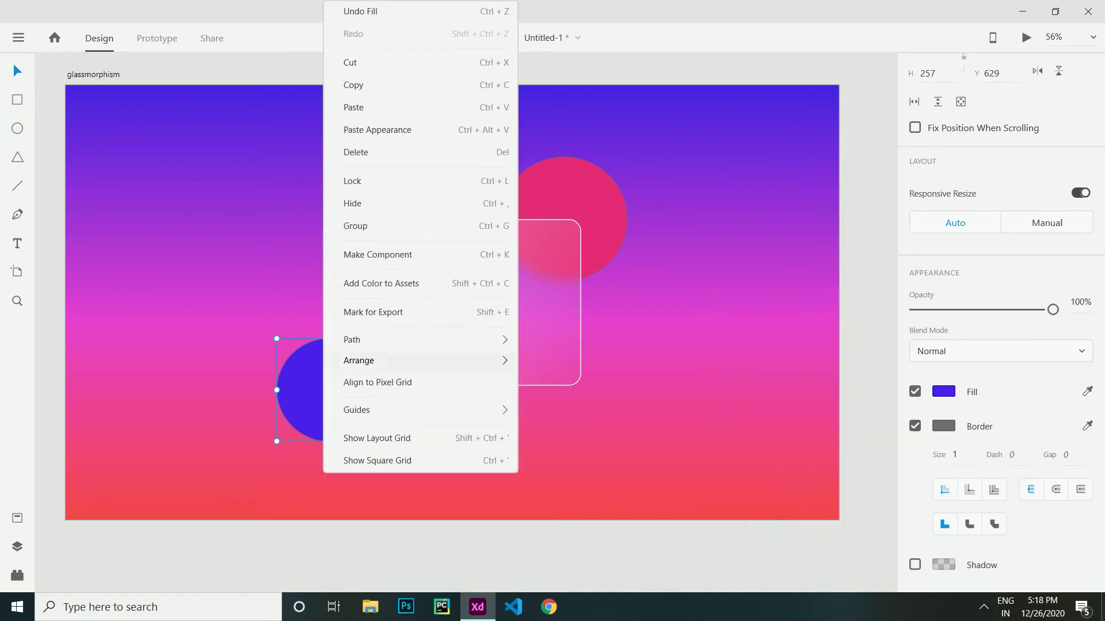
pyautogui.moveTo(358, 360)
pyautogui.click(561, 430)
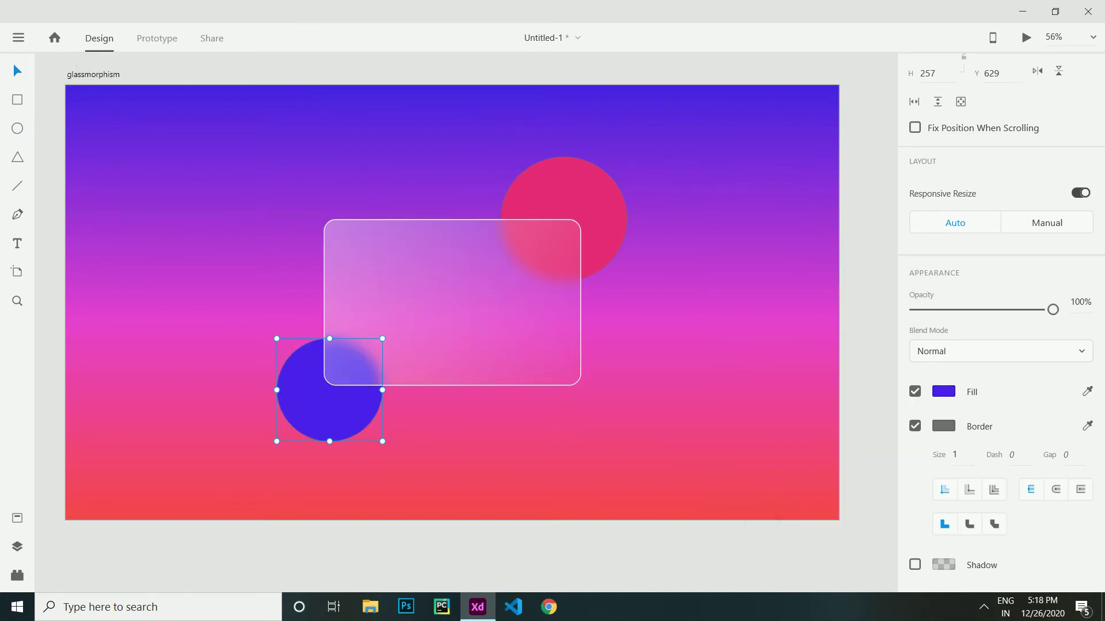
pyautogui.press('Escape')
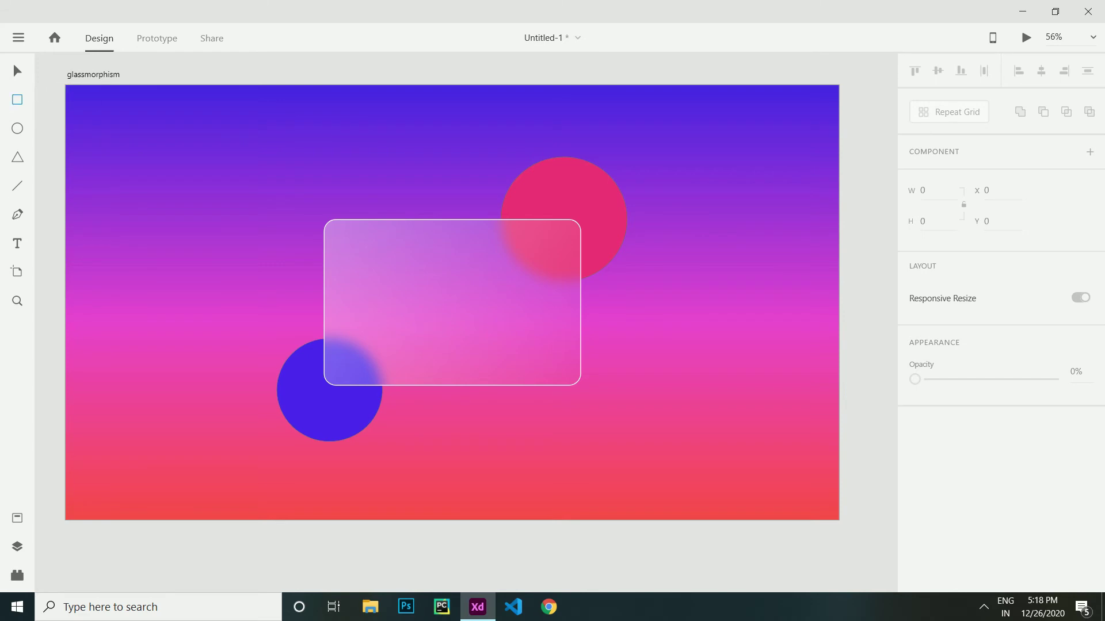
# Draw a pill-shaped rectangle about 396 by 95 with corner radius 55 and centre it on the glass card.
pyautogui.moveTo(394, 281)
pyautogui.mouseDown()
pyautogui.moveTo(431, 316)
pyautogui.moveTo(552, 326)
pyautogui.moveTo(531, 303)
pyautogui.mouseUp()
pyautogui.moveTo(473, 325); pyautogui.dragTo(452, 302)
pyautogui.click(18, 70)
# Fill the pill with the saved magenta #E922F6 and turn off its border.
pyautogui.scroll(-4, 1001, 345)
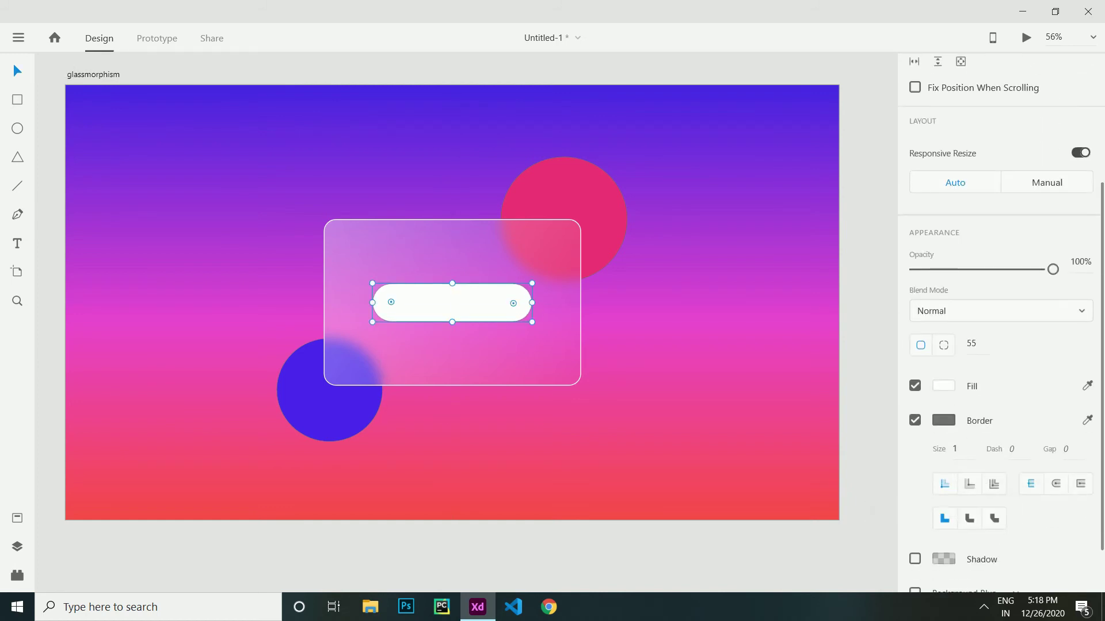
pyautogui.click(943, 386)
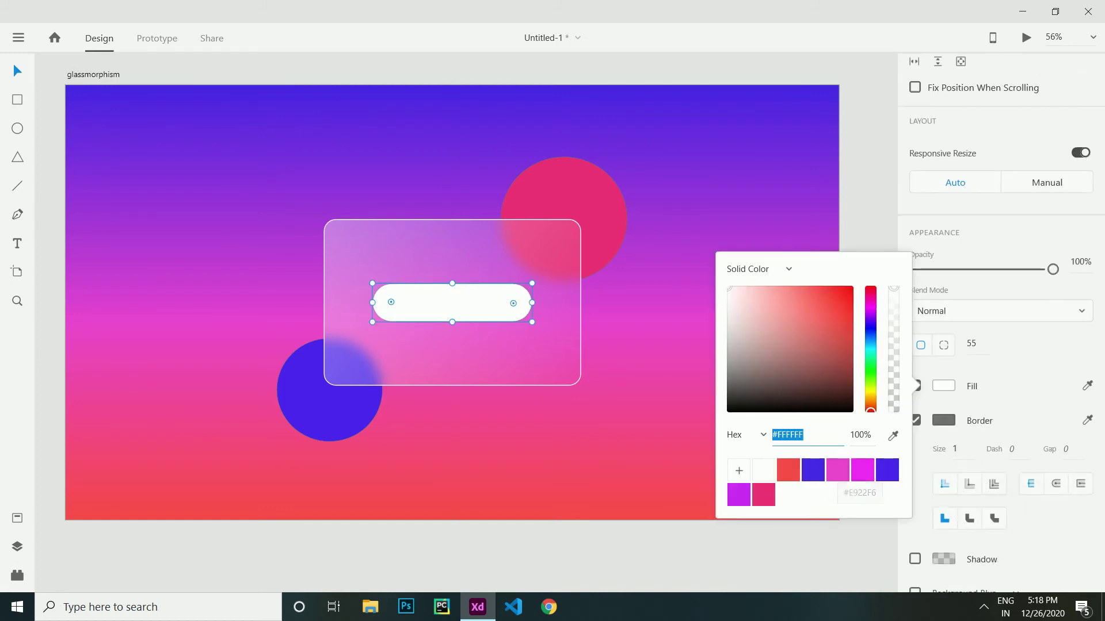
pyautogui.click(862, 470)
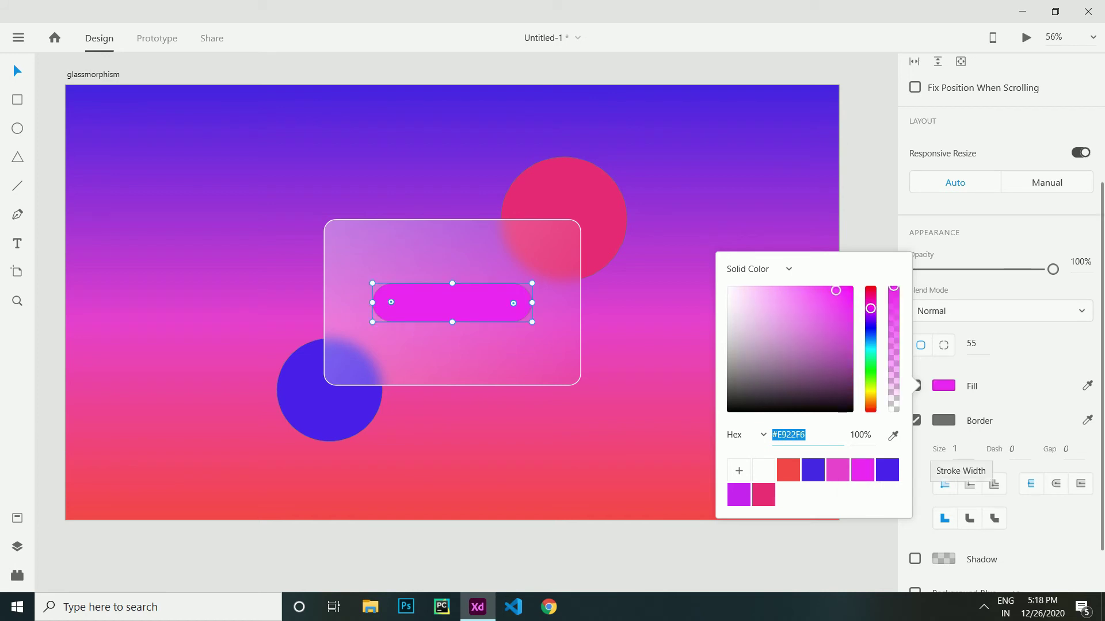
pyautogui.click(946, 454)
pyautogui.click(915, 421)
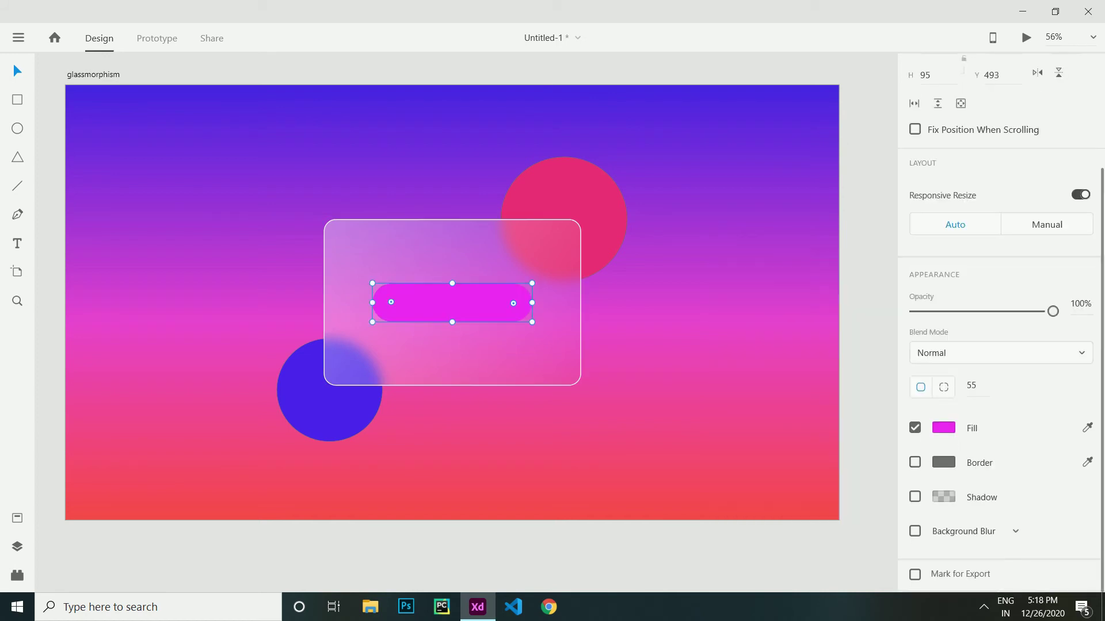
# Make the pill a component and add a Hover State to it, keeping the default state name.
pyautogui.rightClick(477, 302)
pyautogui.click(517, 253)
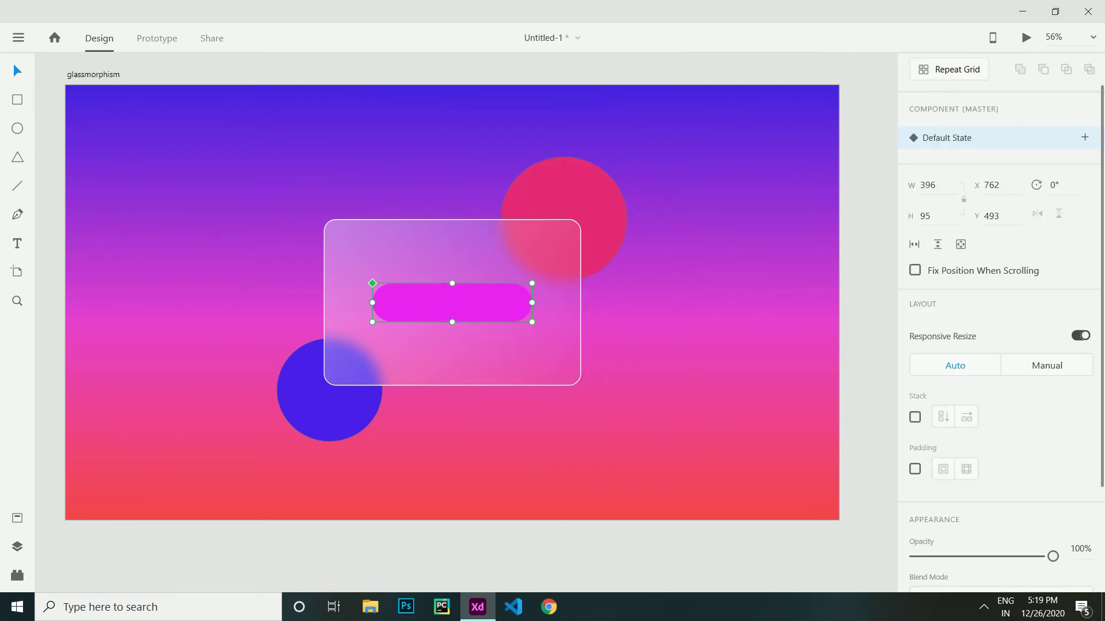
pyautogui.click(1085, 137)
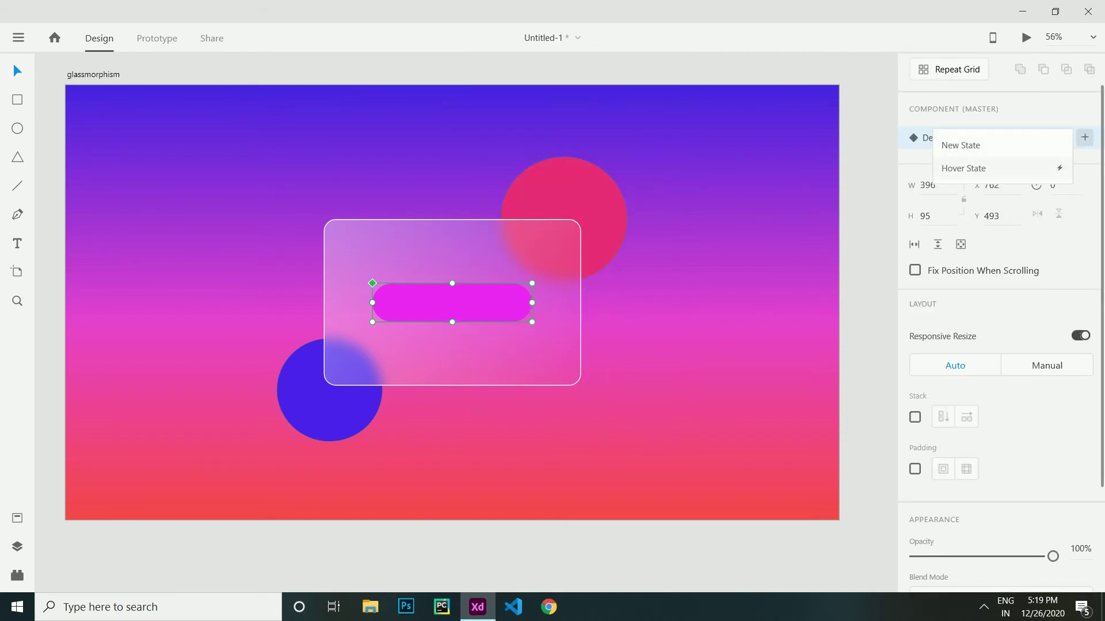
pyautogui.click(964, 168)
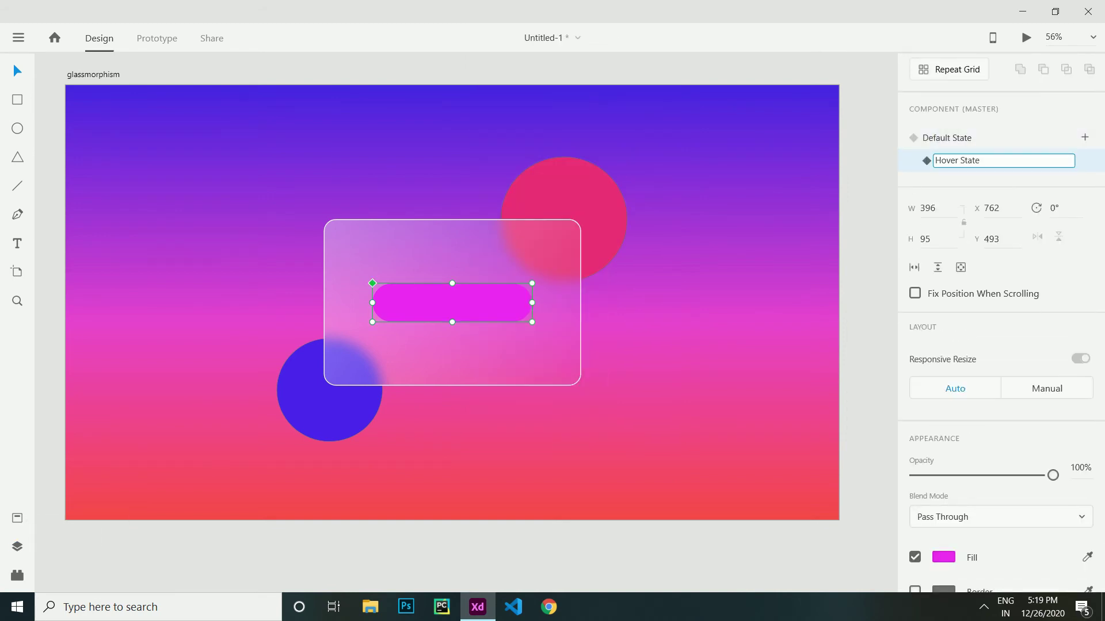
pyautogui.hotkey('ctrl', 'y')
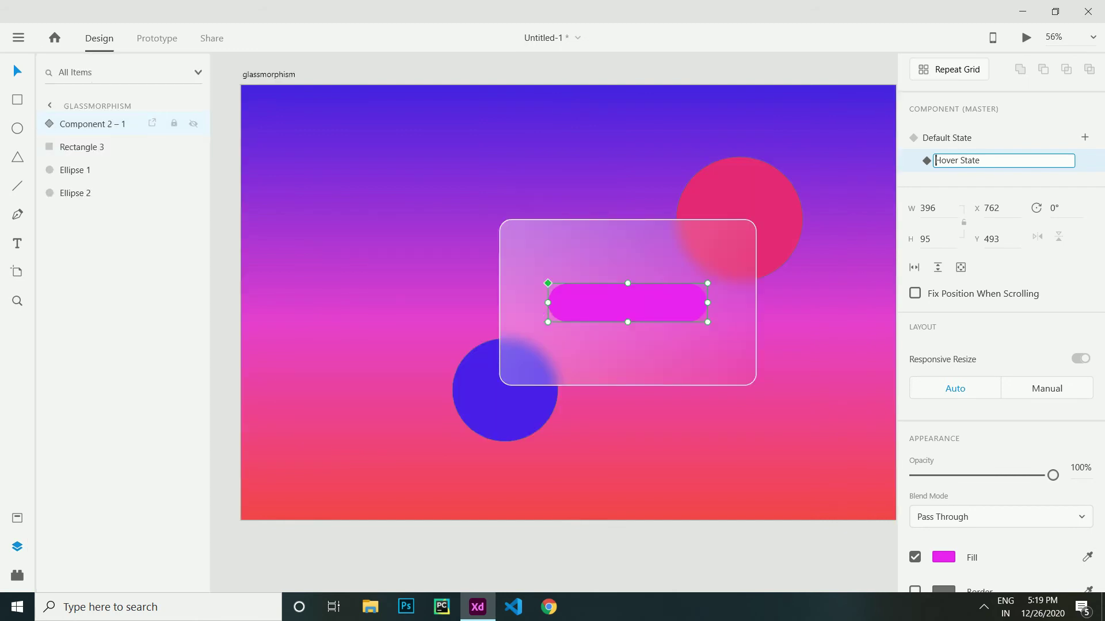
pyautogui.press('Return')
pyautogui.press('Return')
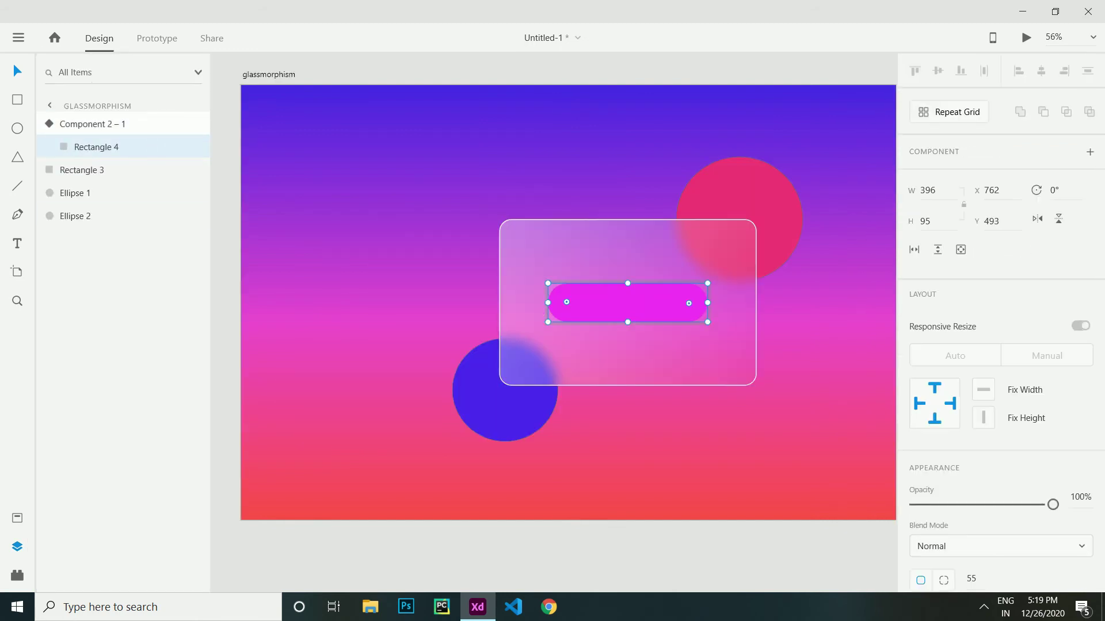
# Add the text "Glassmorphism" on the pill inside the component.
pyautogui.click(17, 243)
pyautogui.click(581, 302)
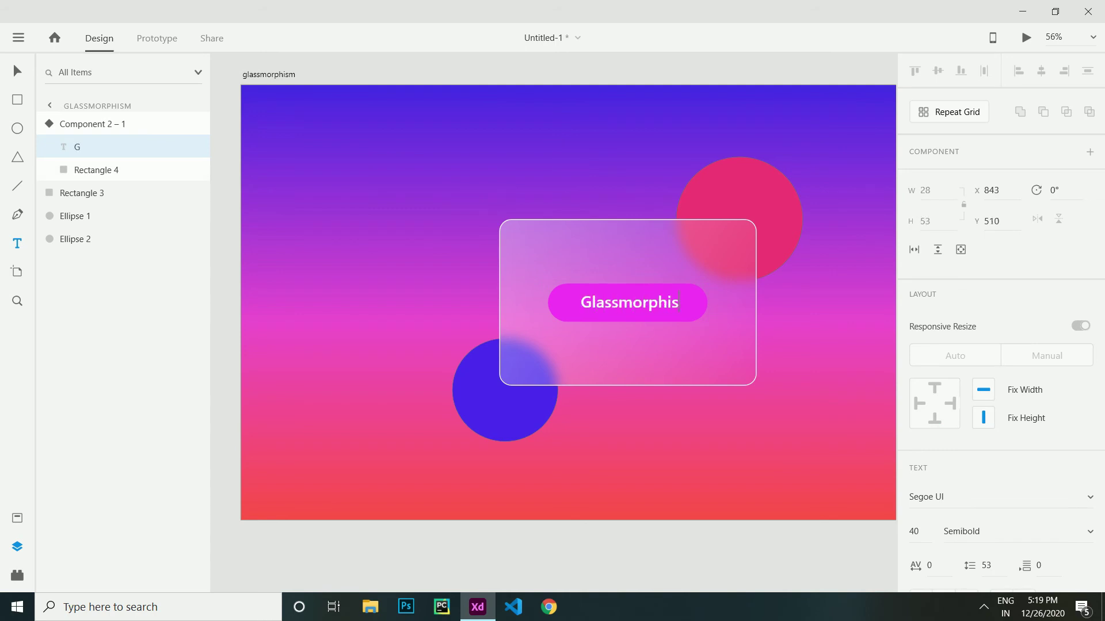
pyautogui.press('Escape')
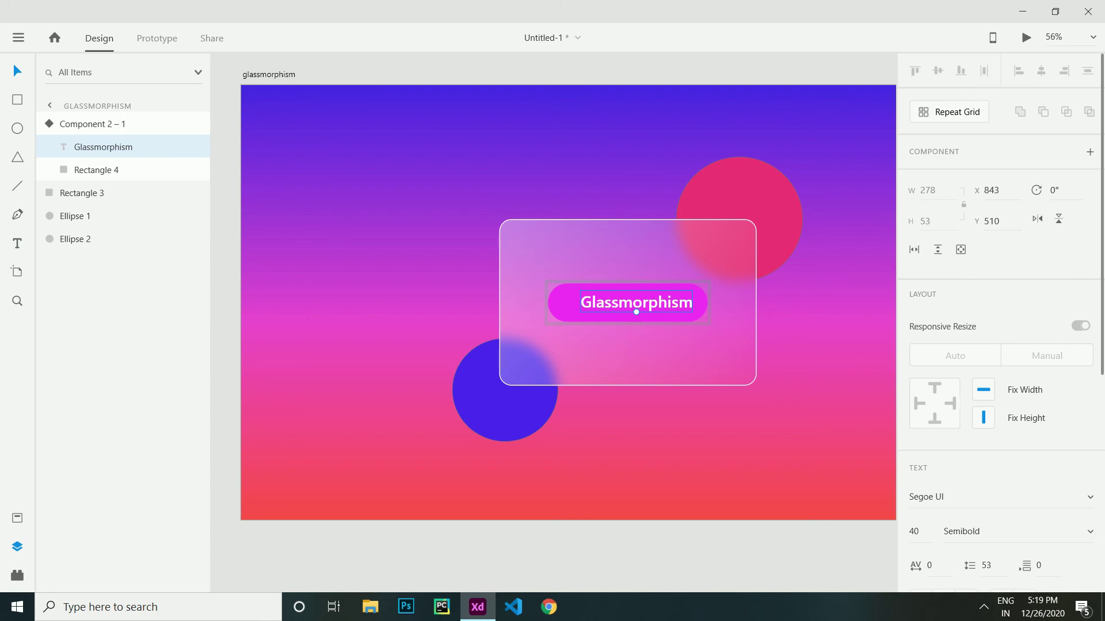
# Fill the pill behind the text with the saved pink #E640D3.
pyautogui.click(565, 310)
pyautogui.scroll(-4, 949, 426)
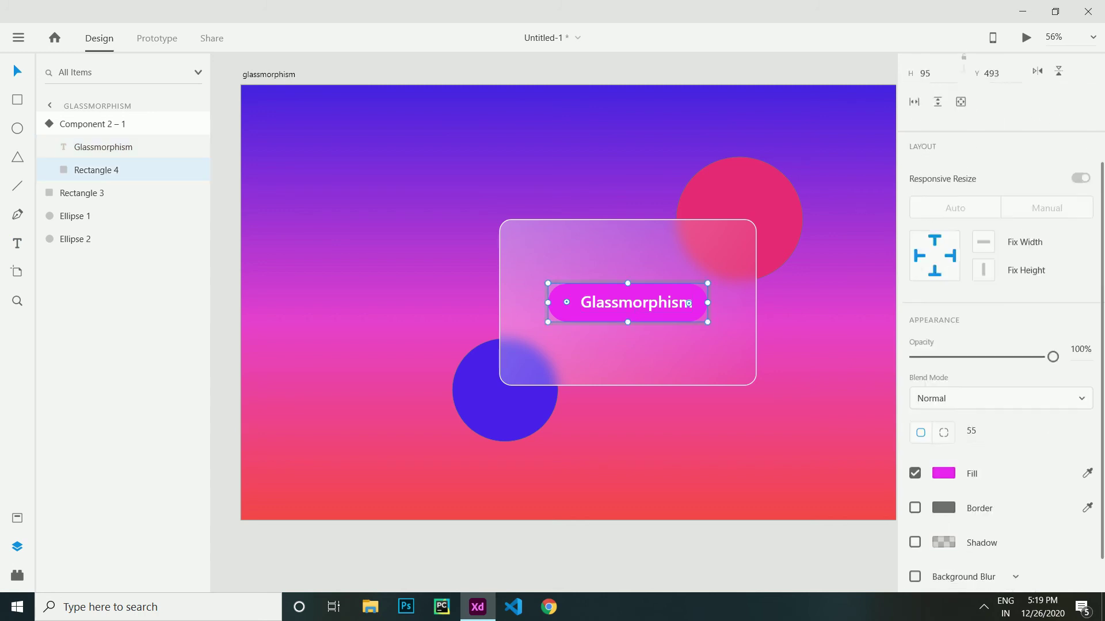
pyautogui.click(944, 428)
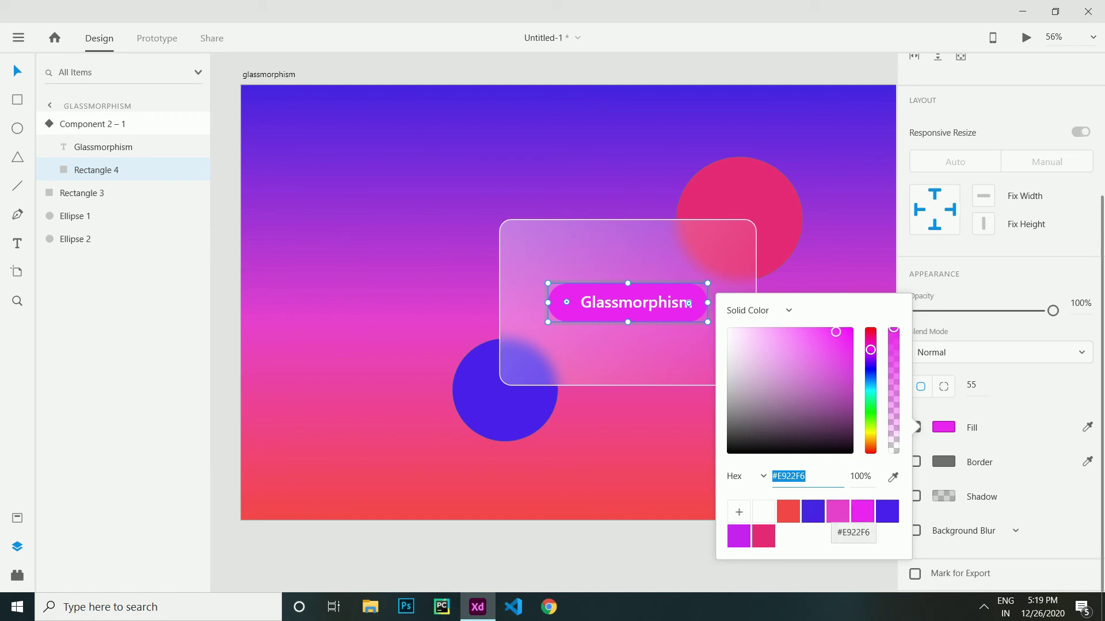
pyautogui.click(837, 511)
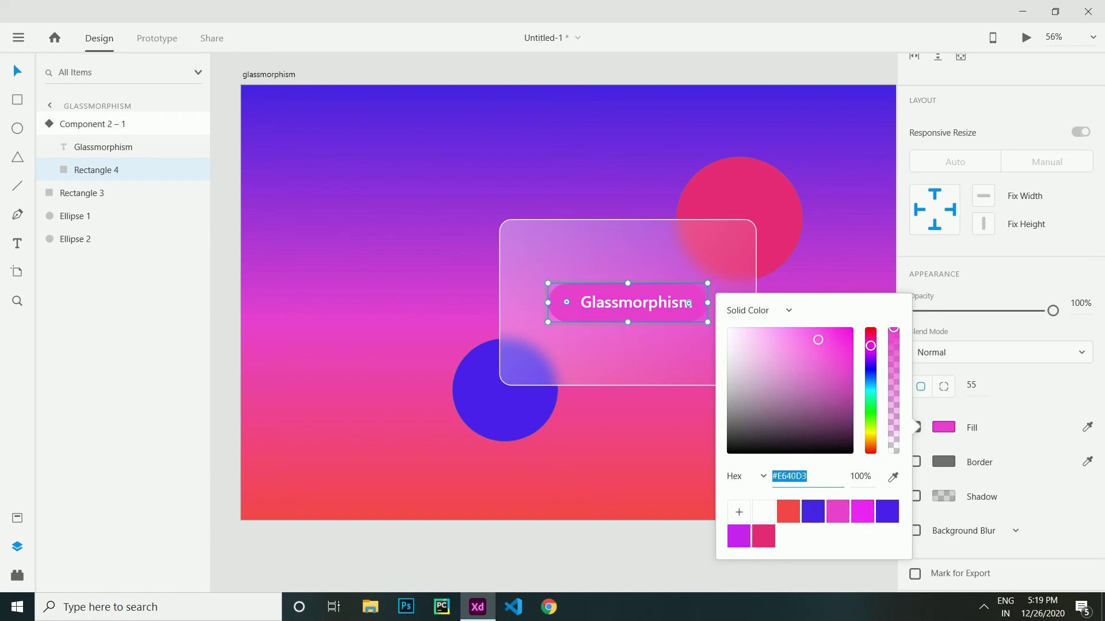
pyautogui.press('Escape')
# Move the "Glassmorphism" text slightly so it is centred on the pill.
pyautogui.doubleClick(636, 303)
pyautogui.moveTo(636, 302); pyautogui.dragTo(627, 305)
pyautogui.press('Escape')
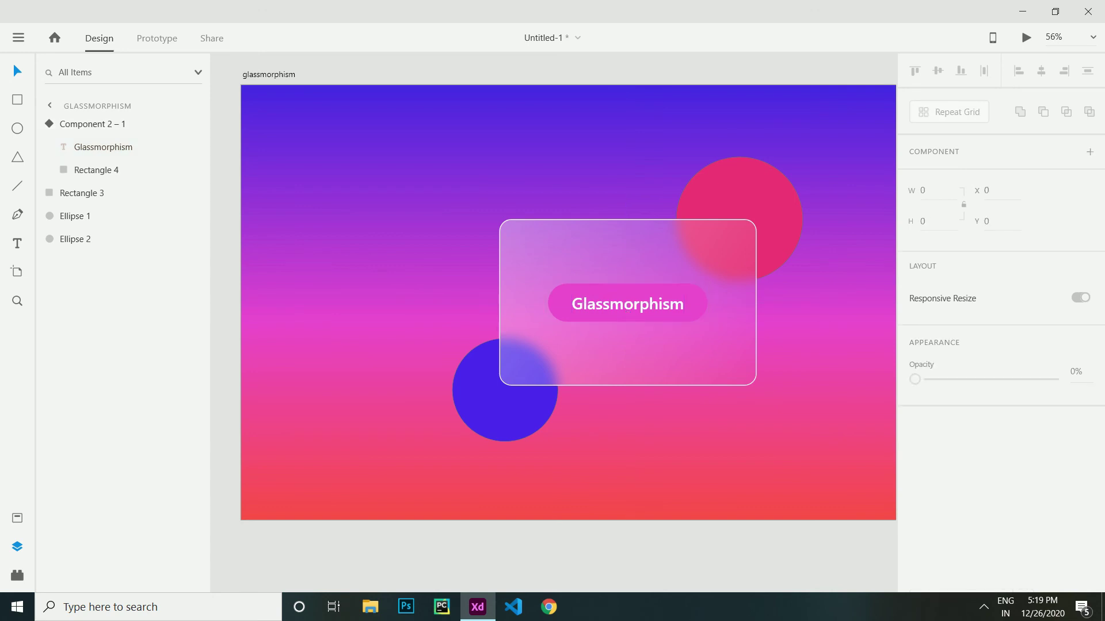
# Hide the layer list and open the desktop preview of the finished artboard.
pyautogui.hotkey('ctrl', 'y')
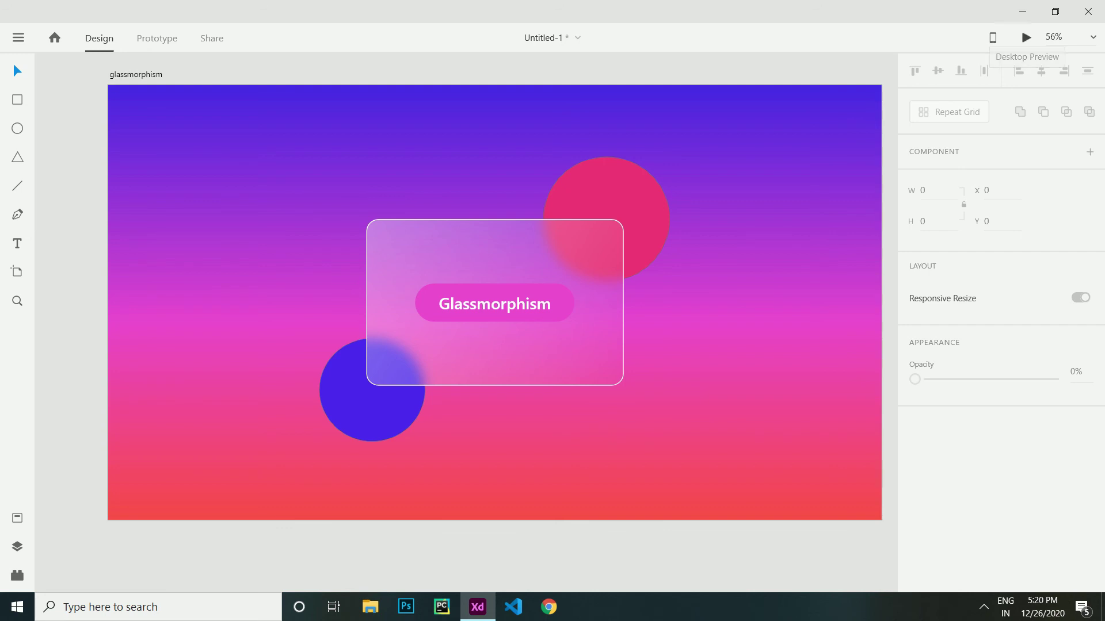
pyautogui.click(1026, 37)
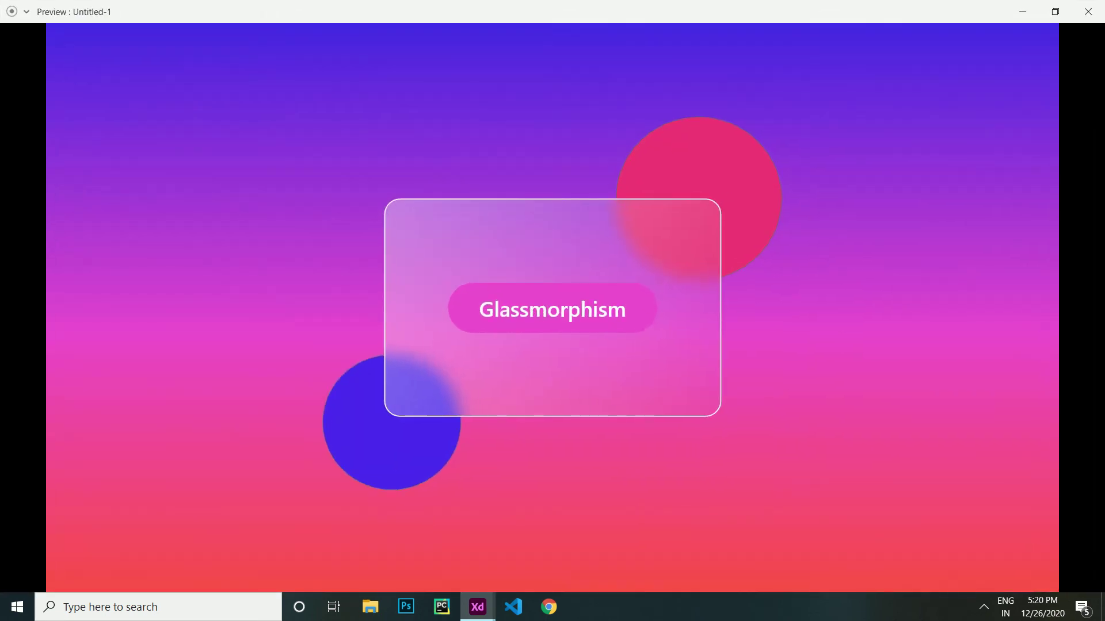